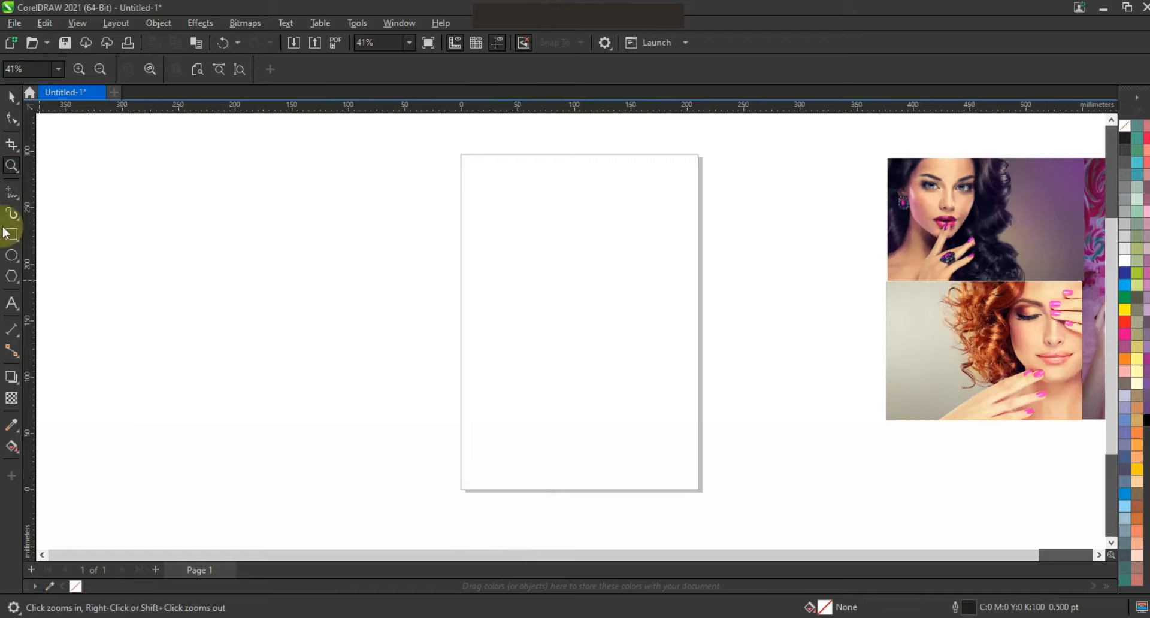
- Draw a rectangle about 210 by 304 mm covering the page
{"action": "left_click", "coordinate": [10, 235]}
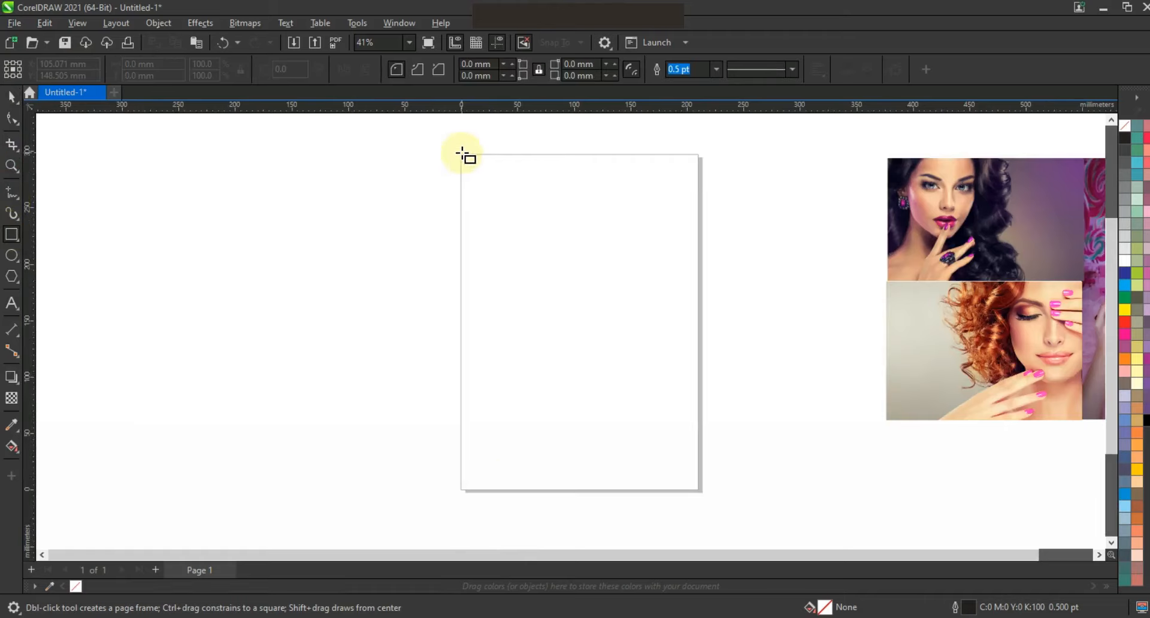
{"action": "mouse_move", "coordinate": [460, 153]}
{"action": "left_mouse_down"}
{"action": "mouse_move", "coordinate": [596, 393]}
{"action": "mouse_move", "coordinate": [698, 495]}
{"action": "left_mouse_up"}
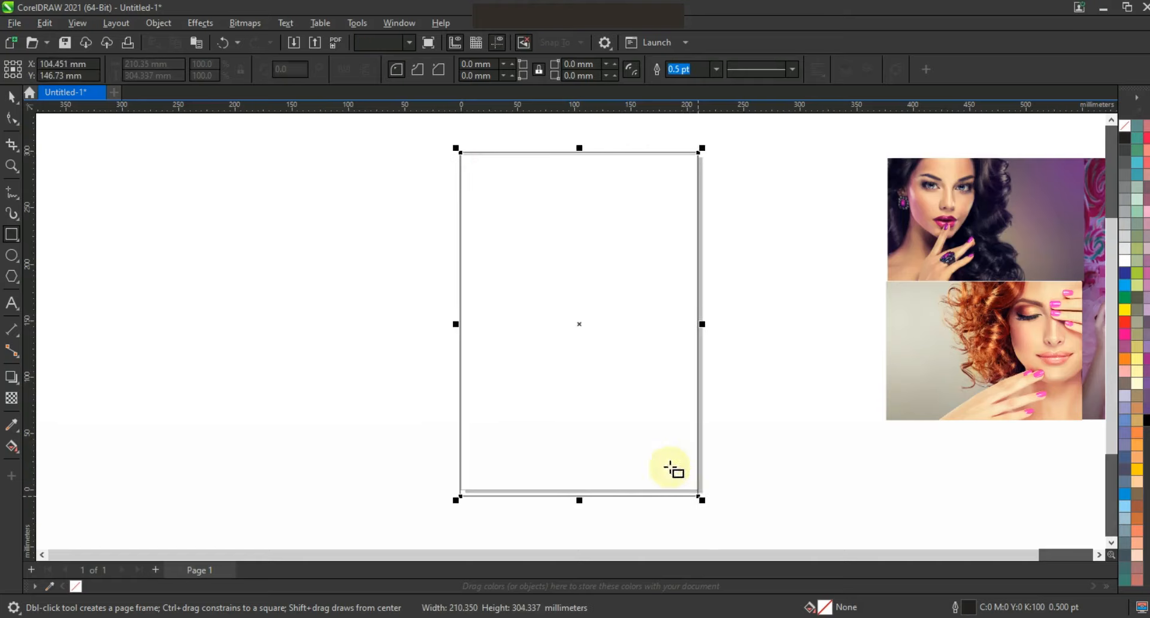
{"action": "key", "text": "F10"}
{"action": "left_click", "coordinate": [13, 102]}
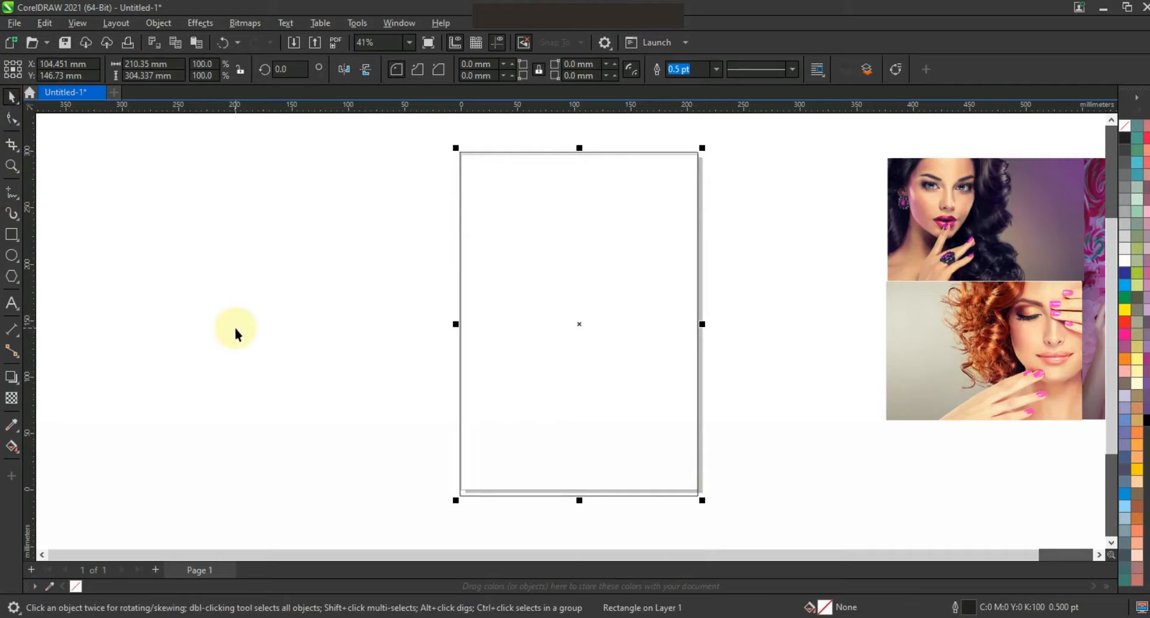
- Draw a slanted line about 230 mm long across the page's middle and bend it into an S-shaped curve
{"action": "left_click", "coordinate": [12, 191]}
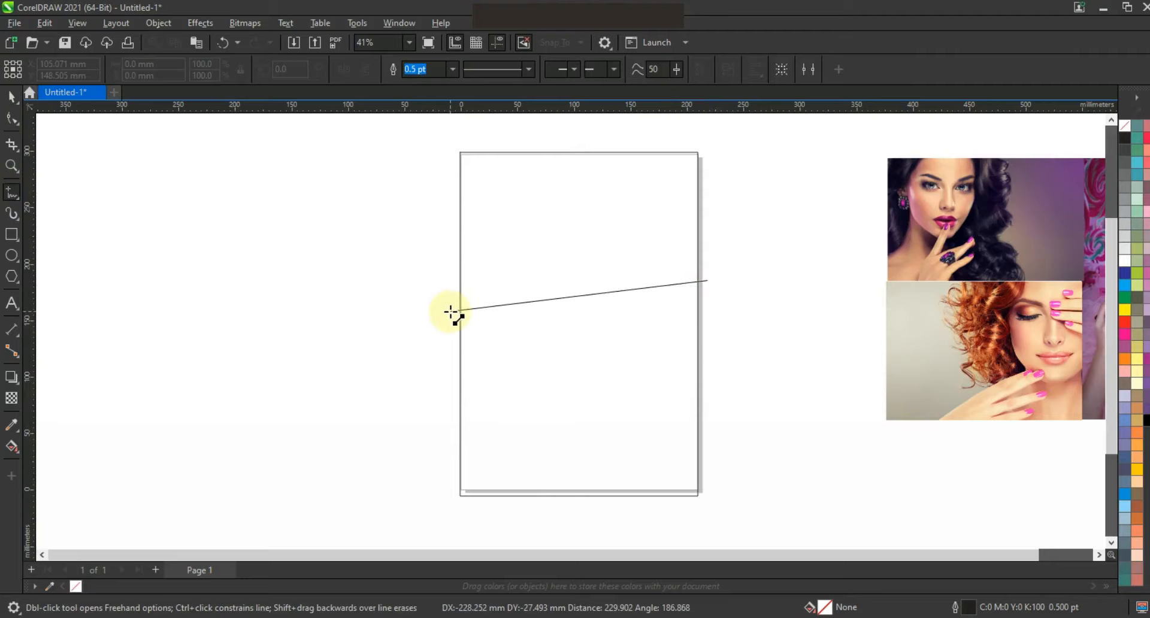
{"action": "left_click", "coordinate": [451, 311]}
{"action": "left_click", "coordinate": [12, 118]}
{"action": "left_click_drag", "start_coordinate": [249, 240], "coordinate": [741, 377]}
{"action": "left_click_drag", "start_coordinate": [358, 262], "coordinate": [570, 347]}
{"action": "left_click_drag", "start_coordinate": [620, 289], "coordinate": [511, 240]}
- Adjust the curve's end nodes and handles into a smooth wave about 219 mm wide and 56 mm high
{"action": "left_click_drag", "start_coordinate": [451, 311], "coordinate": [452, 341]}
{"action": "left_click_drag", "start_coordinate": [512, 271], "coordinate": [503, 227]}
{"action": "left_click_drag", "start_coordinate": [709, 280], "coordinate": [701, 268]}
{"action": "left_click_drag", "start_coordinate": [629, 345], "coordinate": [623, 404]}
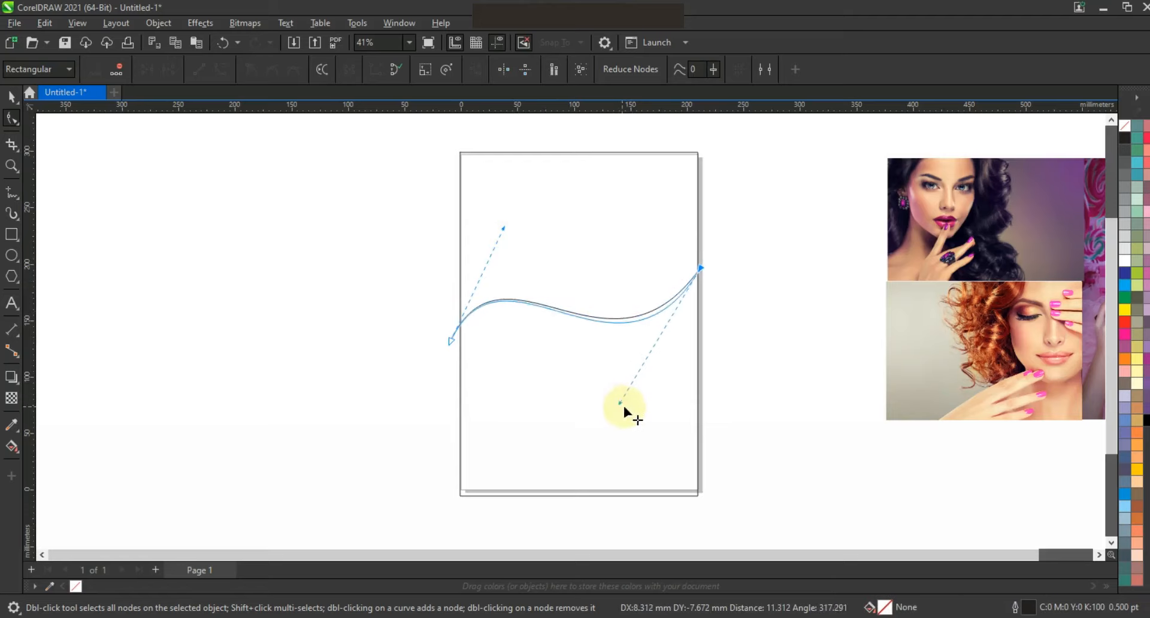
{"action": "left_click_drag", "start_coordinate": [453, 345], "coordinate": [457, 334]}
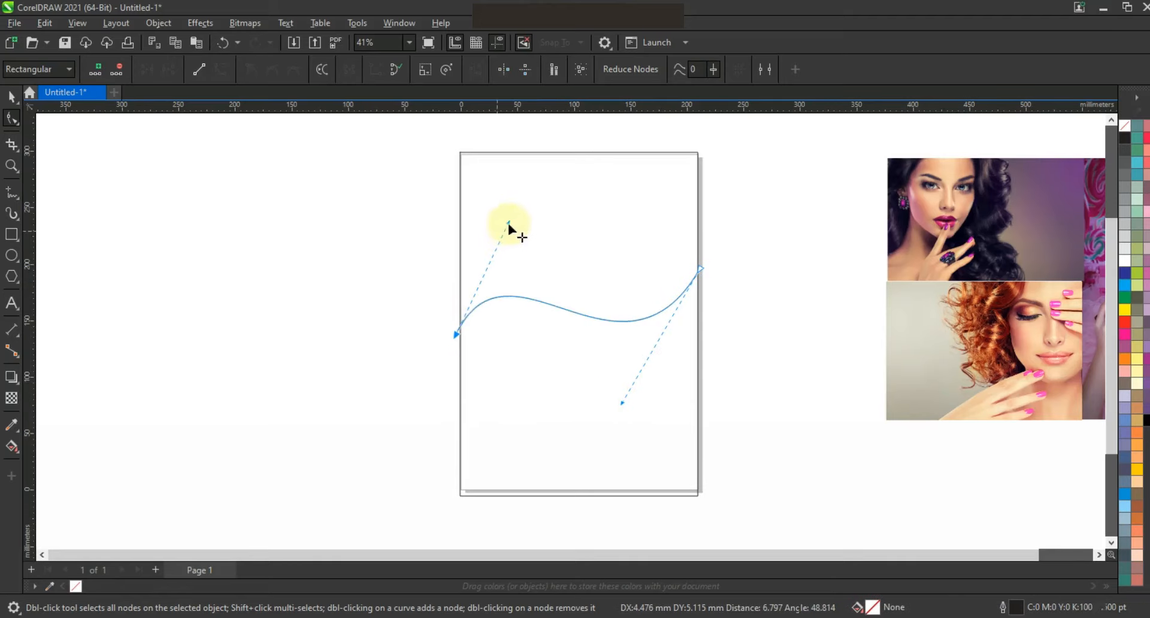
{"action": "left_click_drag", "start_coordinate": [506, 226], "coordinate": [523, 222]}
{"action": "left_click_drag", "start_coordinate": [457, 337], "coordinate": [453, 332]}
{"action": "mouse_move", "coordinate": [521, 227]}
{"action": "left_mouse_down"}
{"action": "mouse_move", "coordinate": [507, 233]}
{"action": "mouse_move", "coordinate": [524, 221]}
{"action": "left_mouse_up"}
{"action": "left_click_drag", "start_coordinate": [621, 403], "coordinate": [615, 396]}
{"action": "left_click", "coordinate": [11, 96]}
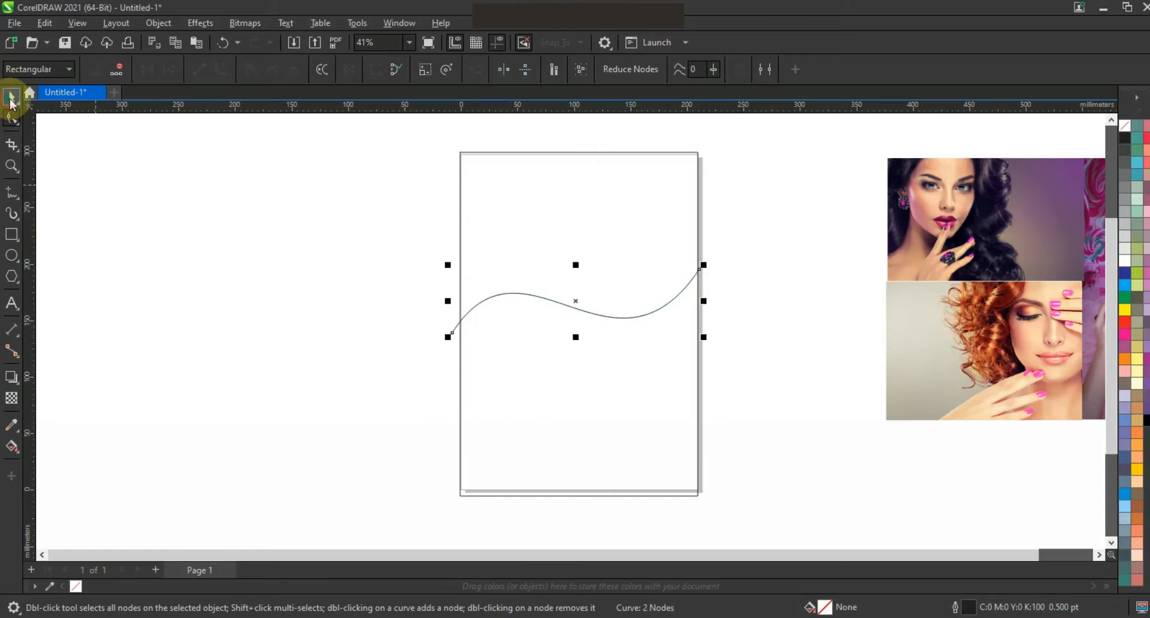
- Make two copies of the wave curve, rotating them downward about its left end so the three curves fan out
{"action": "key", "text": "KP_Add"}
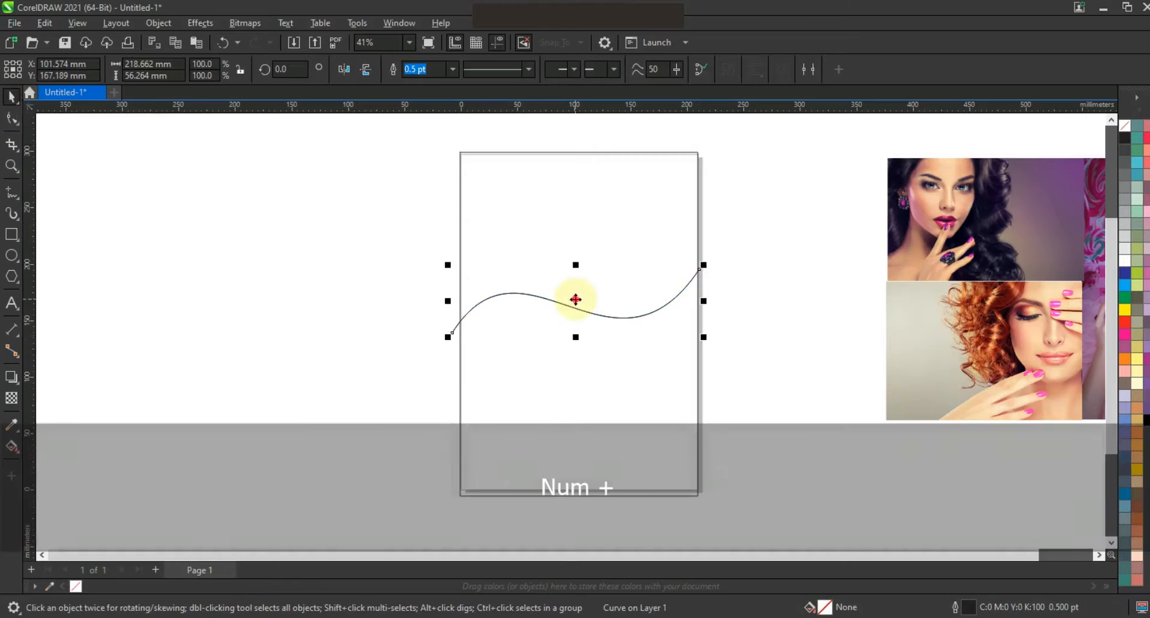
{"action": "left_click", "coordinate": [575, 301]}
{"action": "left_click_drag", "start_coordinate": [706, 303], "coordinate": [717, 343]}
{"action": "left_click", "coordinate": [751, 359]}
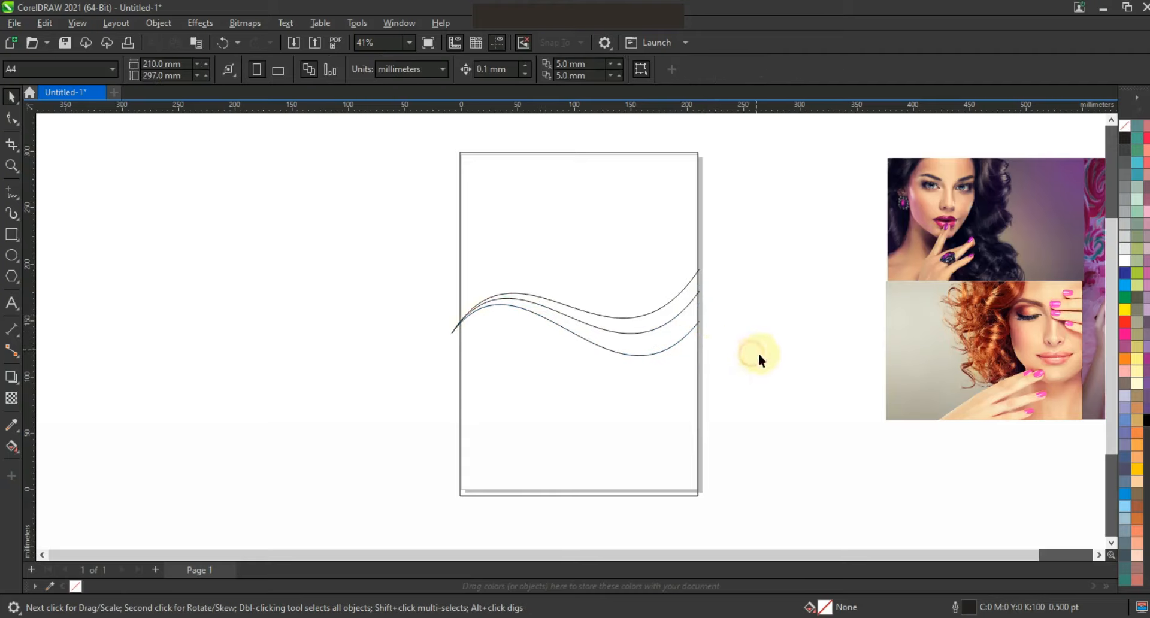
- Smart Fill the area below the lowest wave and the two bands between the wave curves
{"action": "left_click", "coordinate": [11, 166]}
{"action": "left_click_drag", "start_coordinate": [414, 230], "coordinate": [806, 527]}
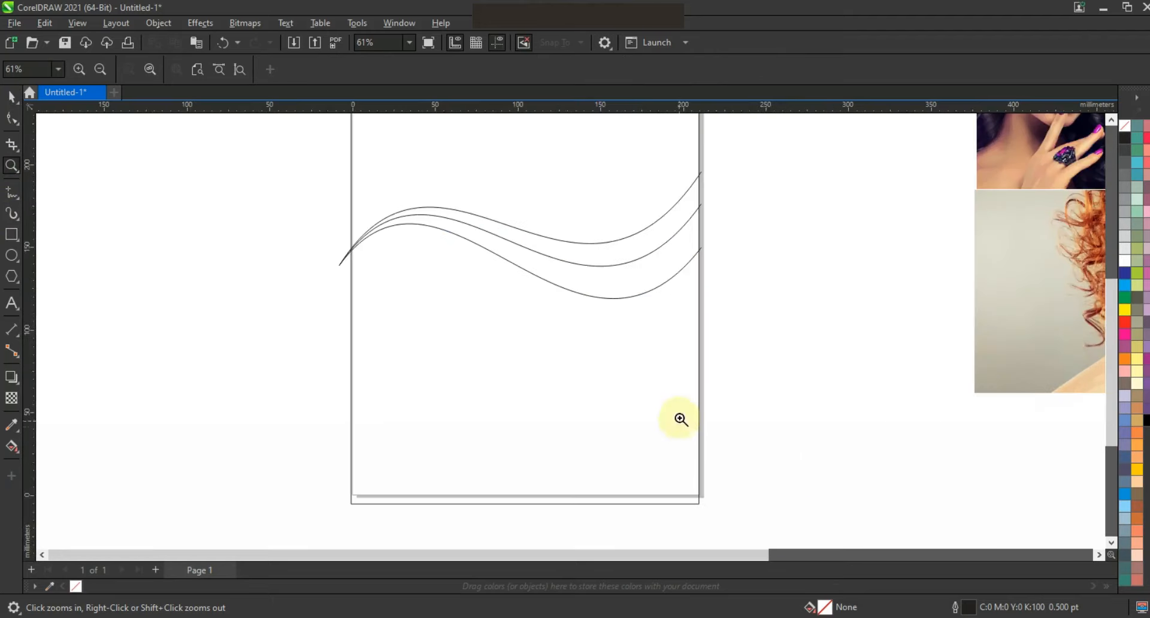
{"action": "left_click", "coordinate": [17, 459]}
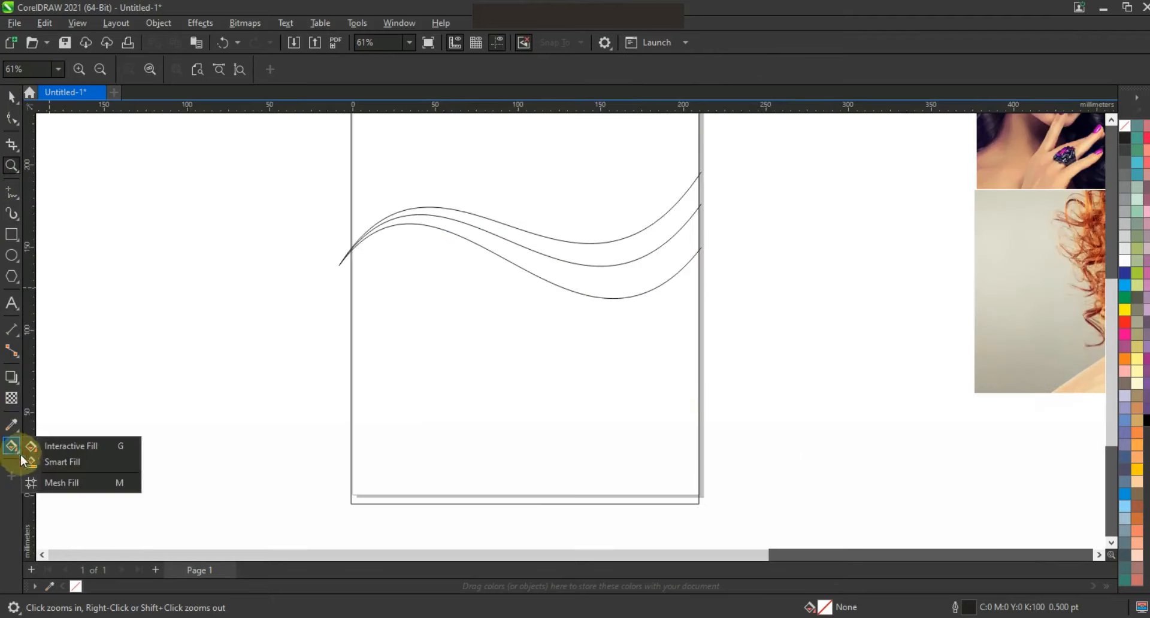
{"action": "left_click", "coordinate": [48, 464]}
{"action": "left_click", "coordinate": [531, 424]}
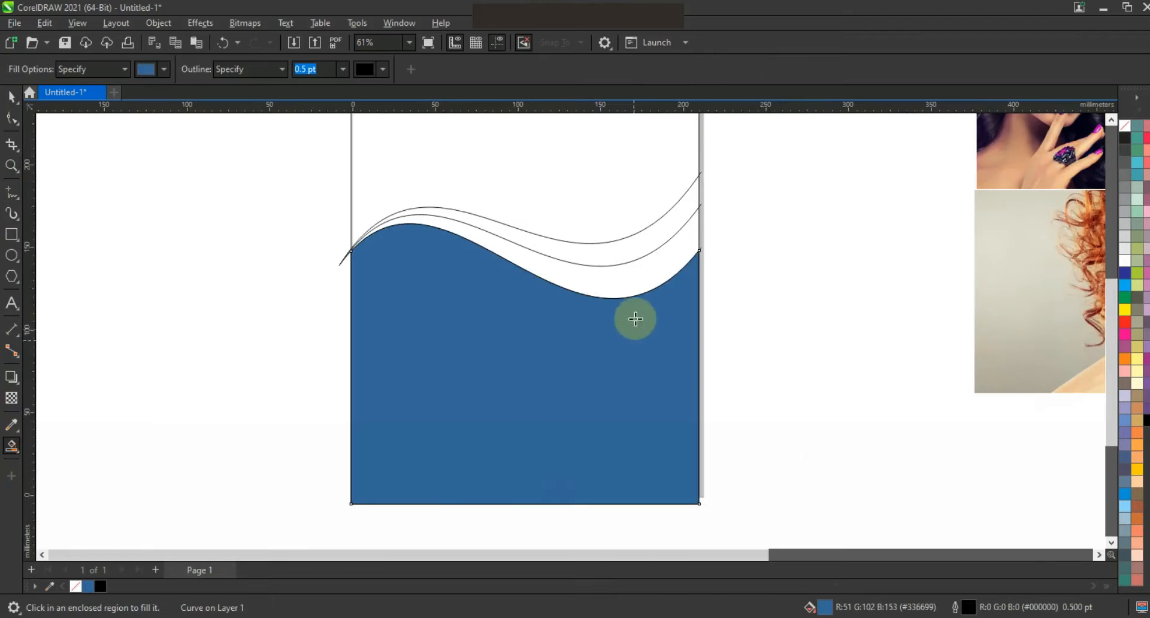
{"action": "left_click", "coordinate": [631, 287]}
{"action": "left_click", "coordinate": [621, 253]}
- Delete the three original wave curves, keeping the filled shapes
{"action": "left_click", "coordinate": [11, 97]}
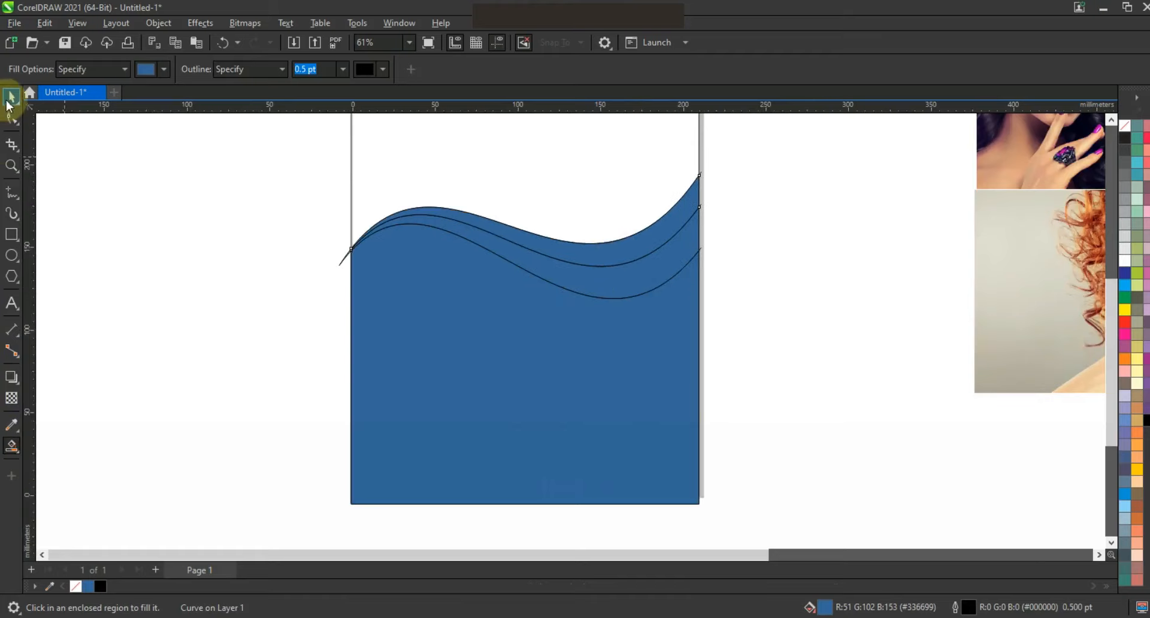
{"action": "left_click", "coordinate": [156, 283]}
{"action": "left_click", "coordinate": [340, 265]}
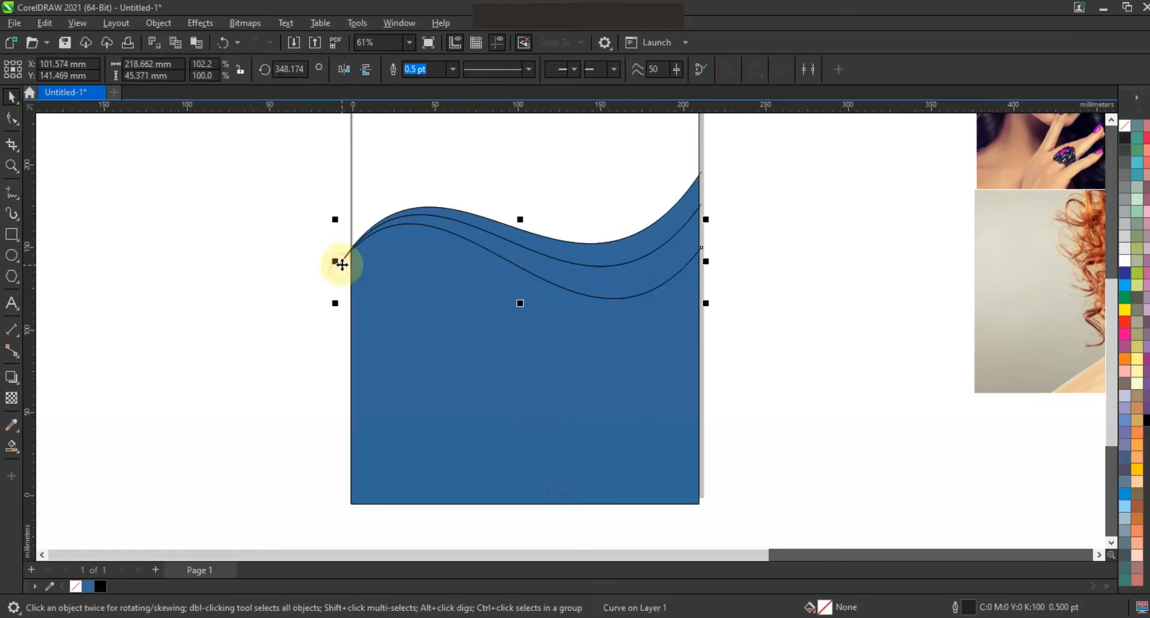
{"action": "key", "text": "Delete"}
{"action": "left_click", "coordinate": [339, 261]}
{"action": "key", "text": "Delete"}
{"action": "left_click", "coordinate": [341, 258]}
{"action": "key", "text": "Delete"}
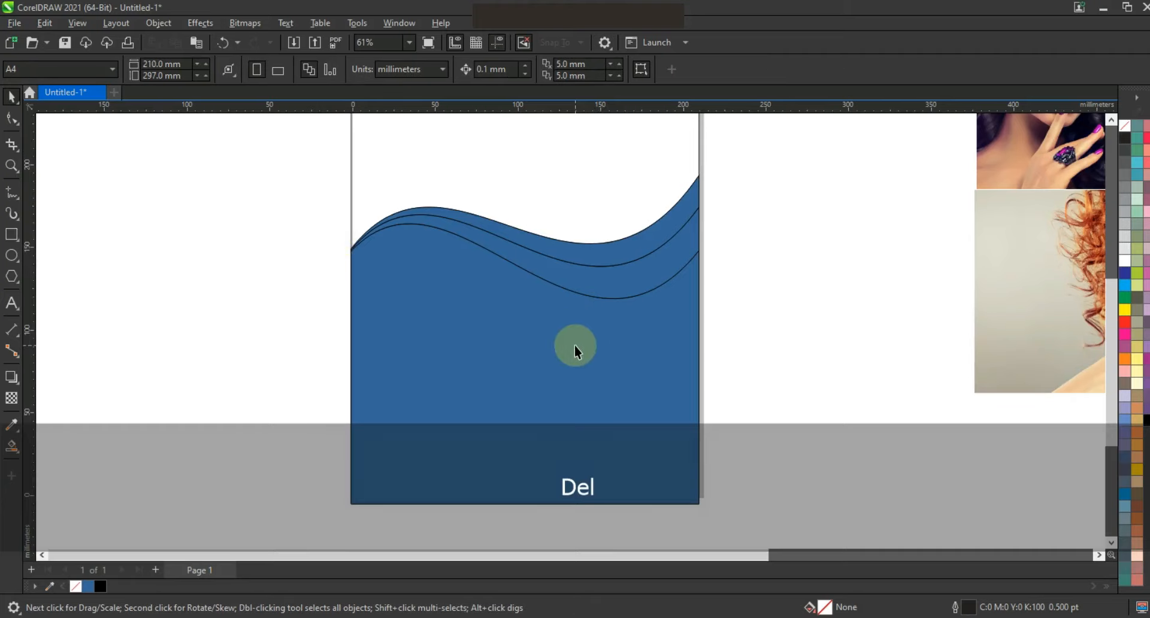
- Draw a diagonal line from the lowest wave's crest to the page's lower-right corner and bend it into an outward arc
{"action": "left_click", "coordinate": [11, 197]}
{"action": "left_click", "coordinate": [470, 237]}
{"action": "left_click", "coordinate": [671, 508]}
{"action": "left_click", "coordinate": [11, 119]}
{"action": "left_click_drag", "start_coordinate": [181, 169], "coordinate": [698, 526]}
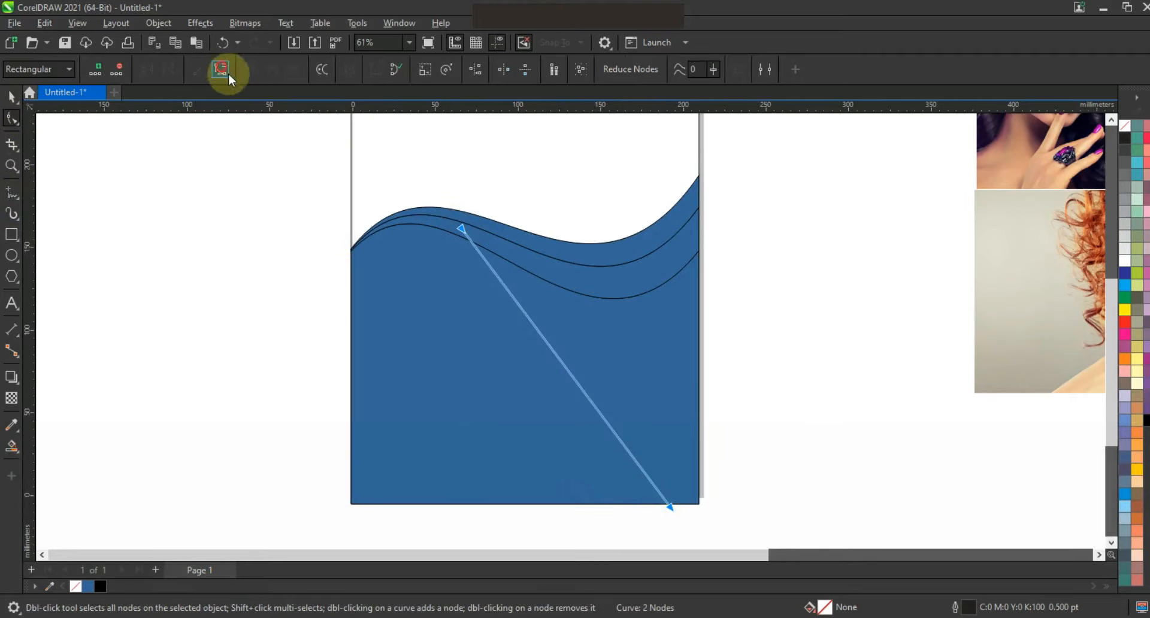
{"action": "left_click", "coordinate": [221, 71]}
{"action": "left_click_drag", "start_coordinate": [532, 324], "coordinate": [648, 389]}
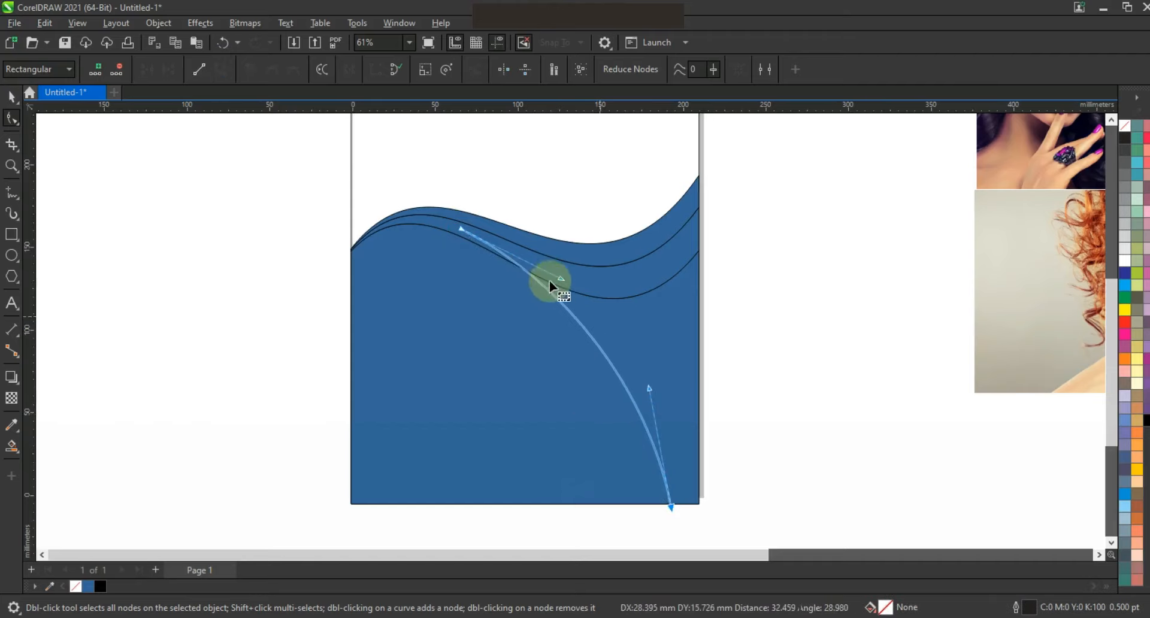
- Reshape the arc to follow the wave at its upper end and curl back inward past the page's bottom edge
{"action": "left_click_drag", "start_coordinate": [560, 271], "coordinate": [451, 227]}
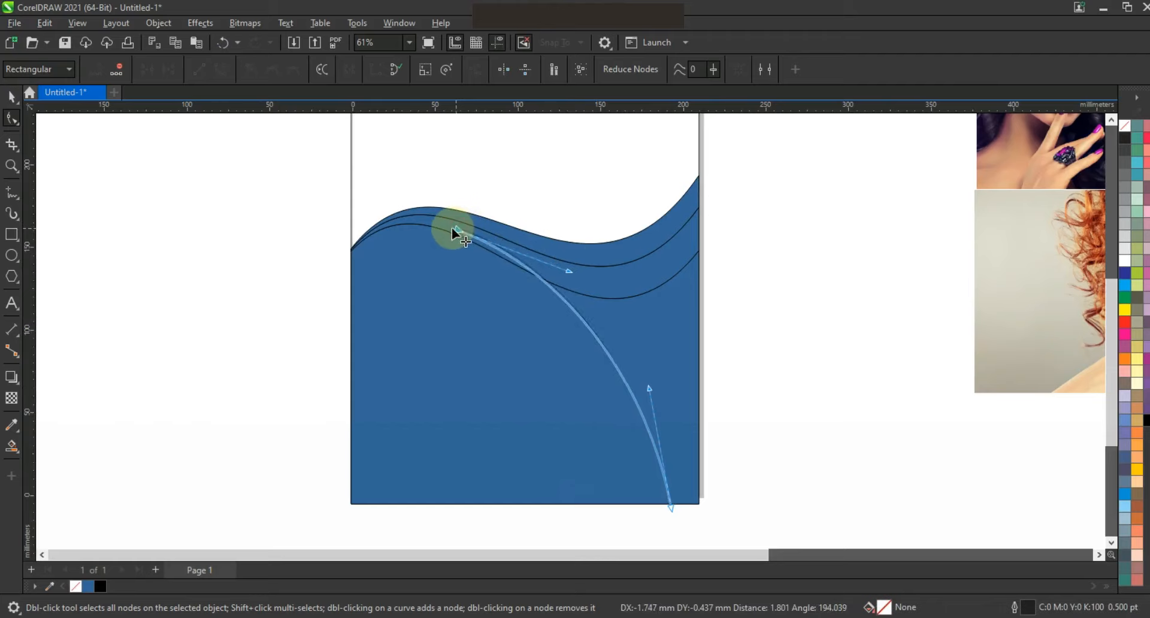
{"action": "left_click", "coordinate": [613, 383]}
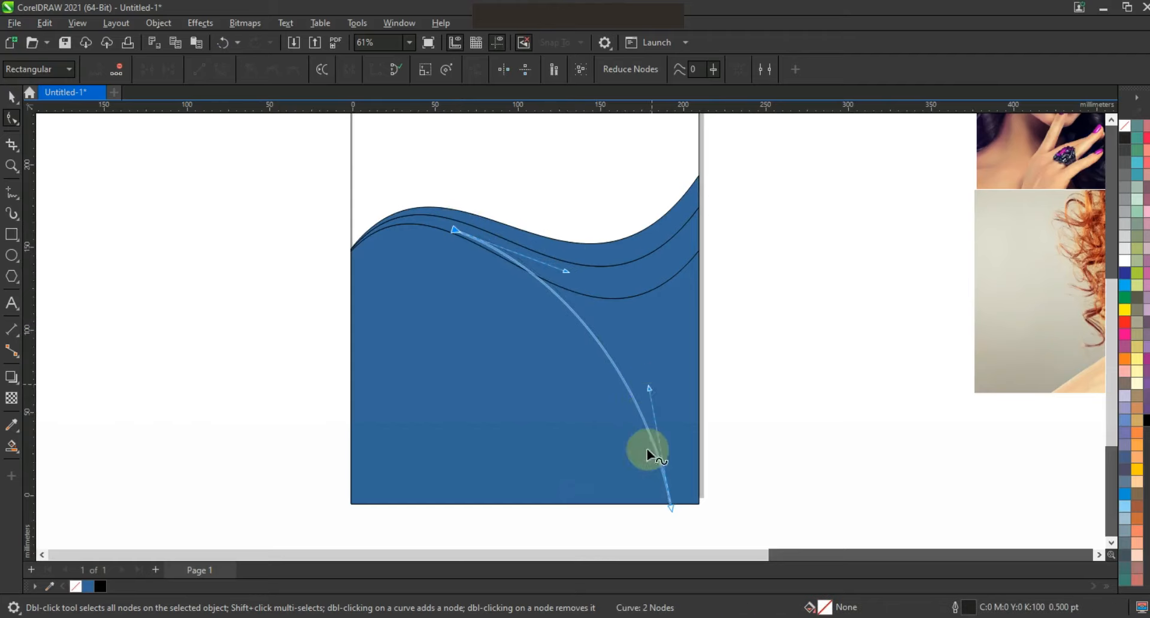
{"action": "left_click_drag", "start_coordinate": [669, 508], "coordinate": [545, 507]}
{"action": "left_click_drag", "start_coordinate": [524, 391], "coordinate": [689, 418]}
{"action": "left_click_drag", "start_coordinate": [547, 518], "coordinate": [593, 533]}
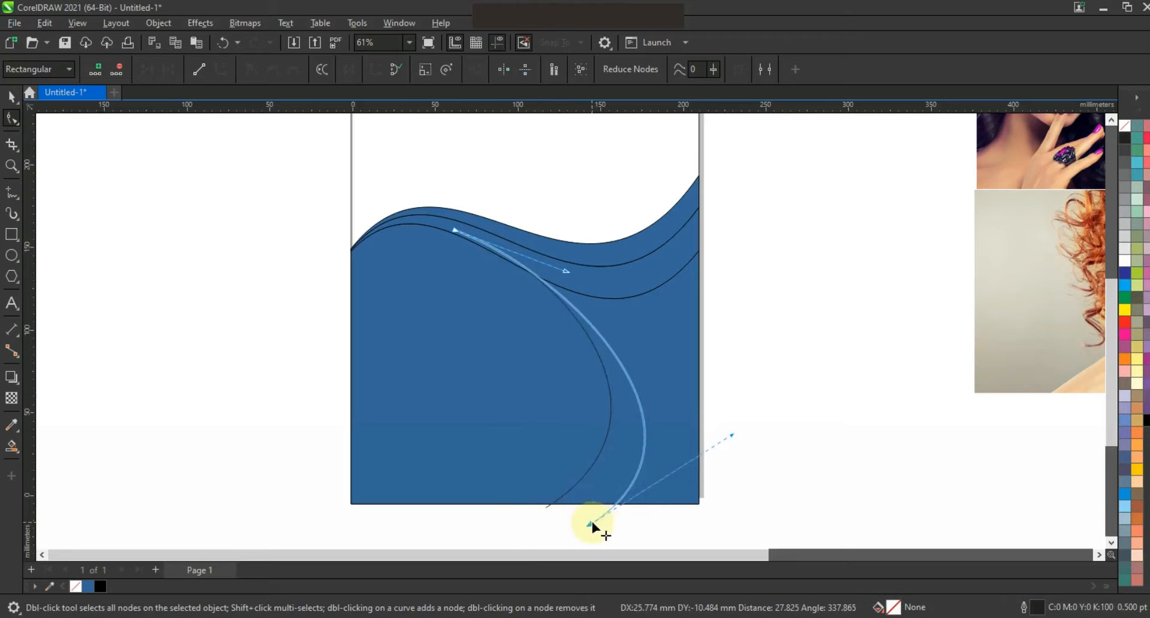
{"action": "left_click_drag", "start_coordinate": [732, 436], "coordinate": [713, 407]}
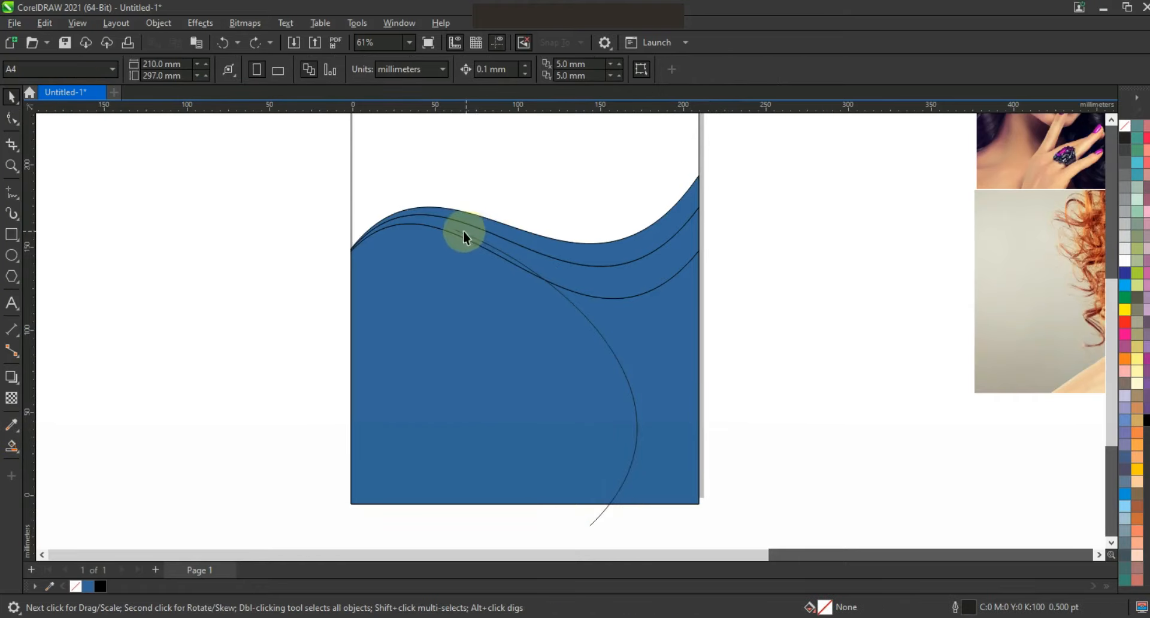
- Smart Fill the lower-right region beyond the arc and delete the guide curve
{"action": "left_click", "coordinate": [11, 448]}
{"action": "left_click", "coordinate": [676, 397]}
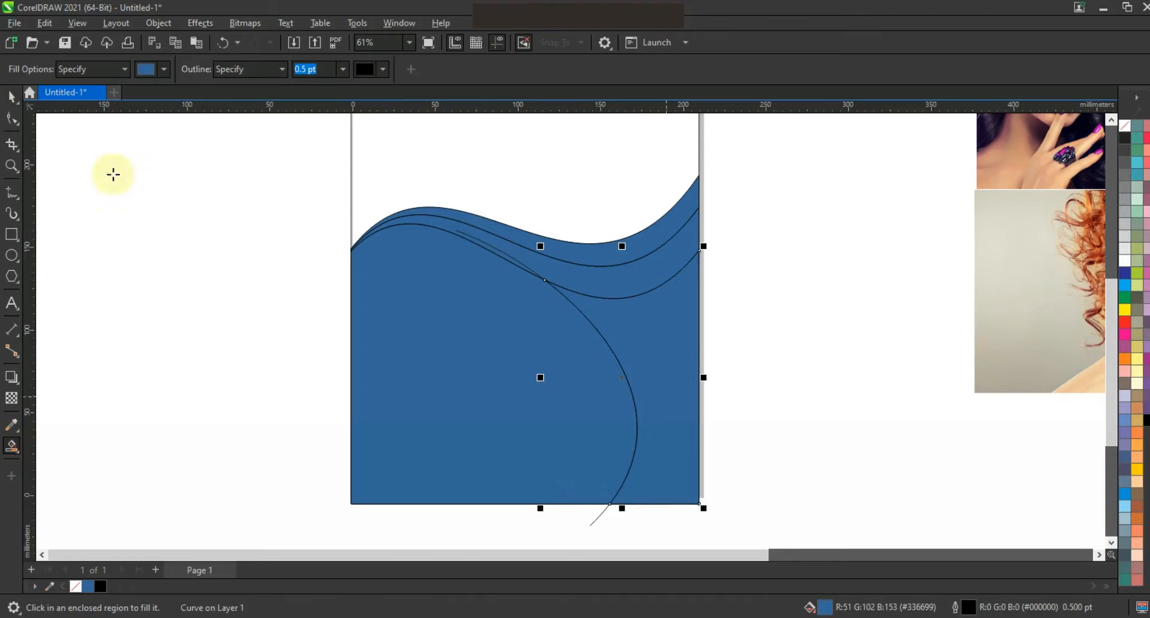
{"action": "left_click", "coordinate": [12, 95]}
{"action": "left_click", "coordinate": [128, 257]}
{"action": "left_click", "coordinate": [597, 519]}
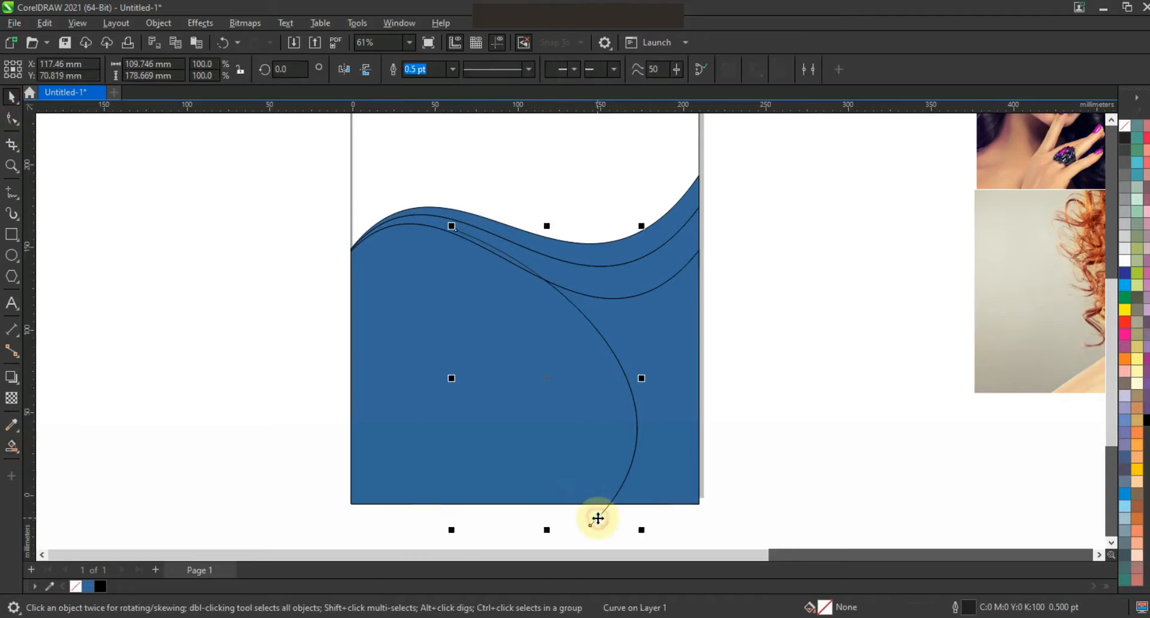
{"action": "key", "text": "Delete"}
- Fill the large lower-left shape with pink (C0 M40 Y20 K0) and apply a fountain fill fading upward to white
{"action": "left_click", "coordinate": [498, 455]}
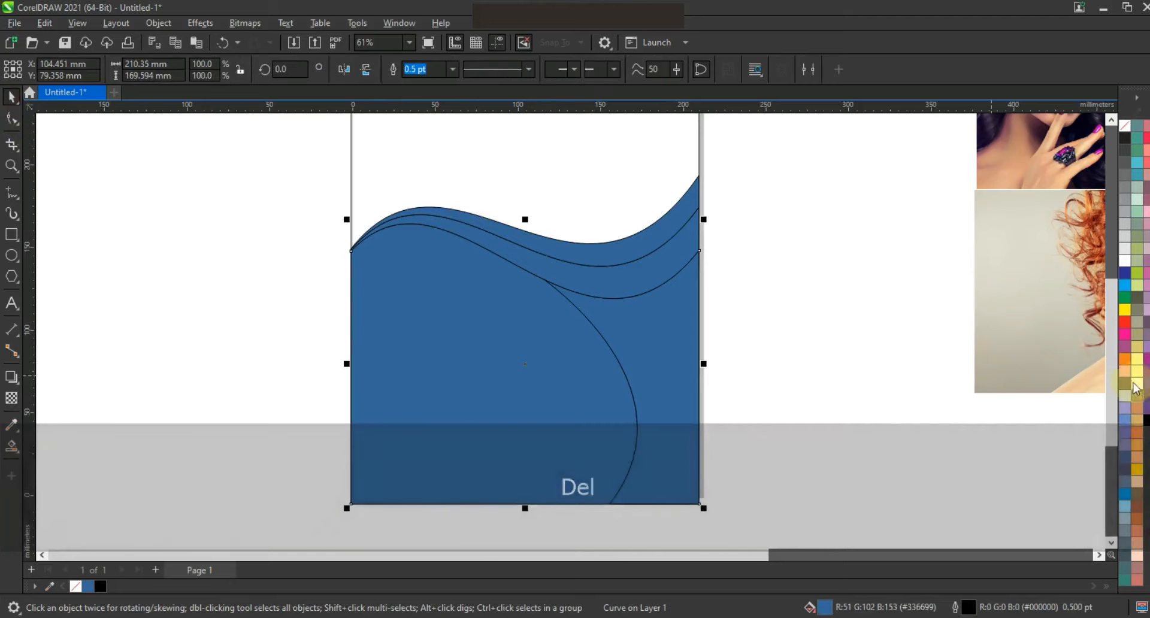
{"action": "left_click", "coordinate": [1125, 371]}
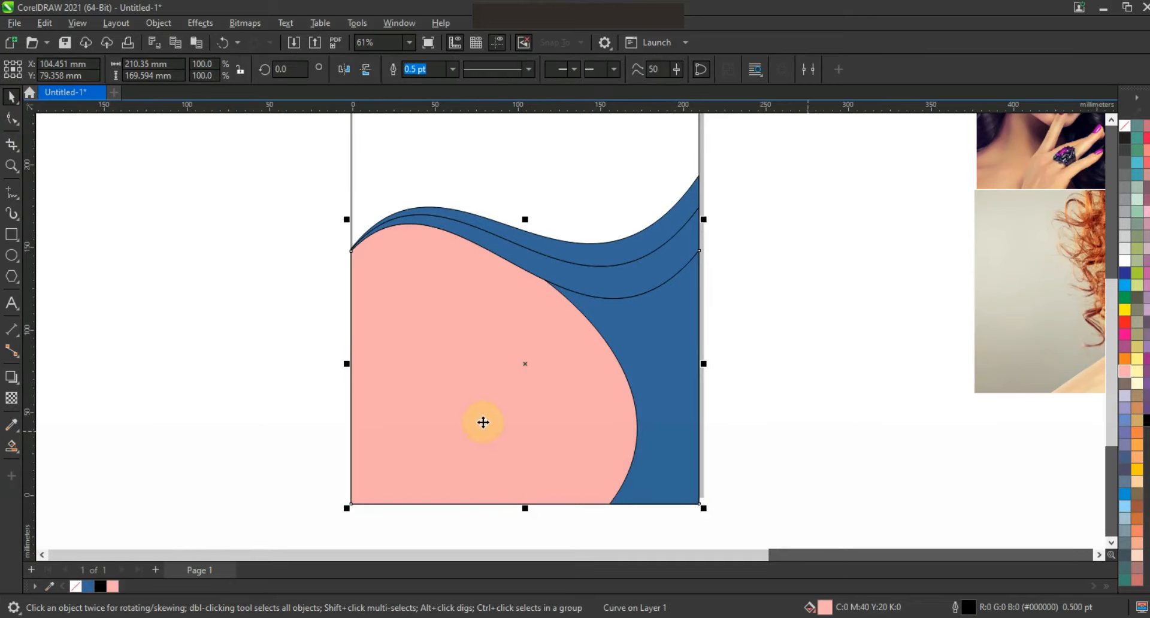
{"action": "key", "text": "g"}
{"action": "left_click_drag", "start_coordinate": [442, 498], "coordinate": [490, 303]}
{"action": "left_click", "coordinate": [440, 497]}
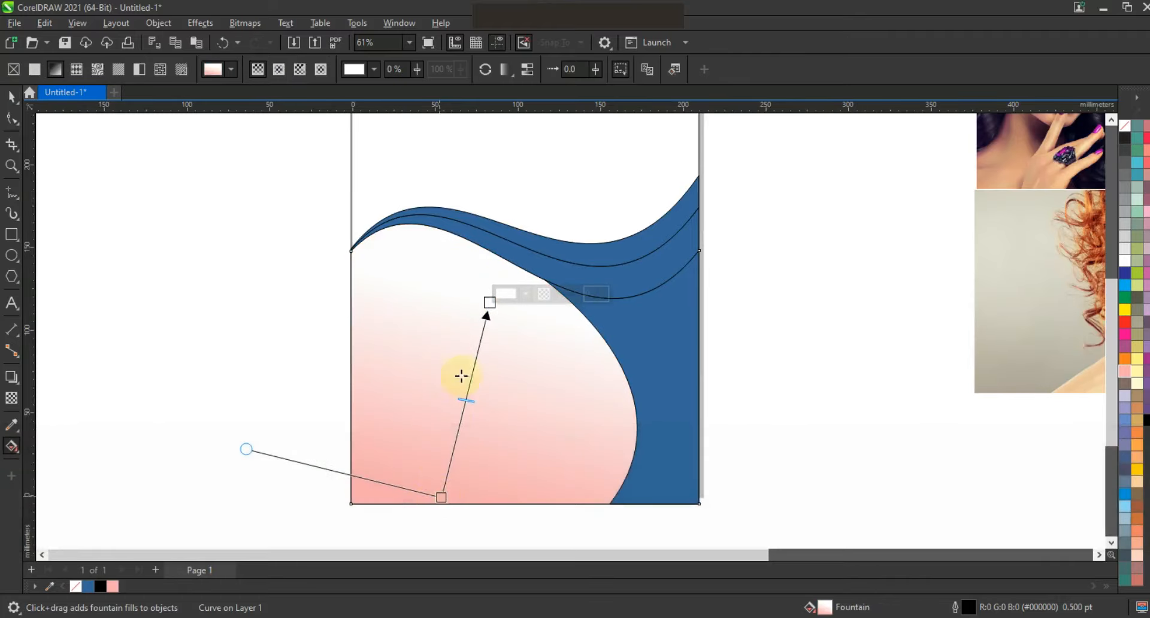
{"action": "left_click_drag", "start_coordinate": [491, 301], "coordinate": [488, 291]}
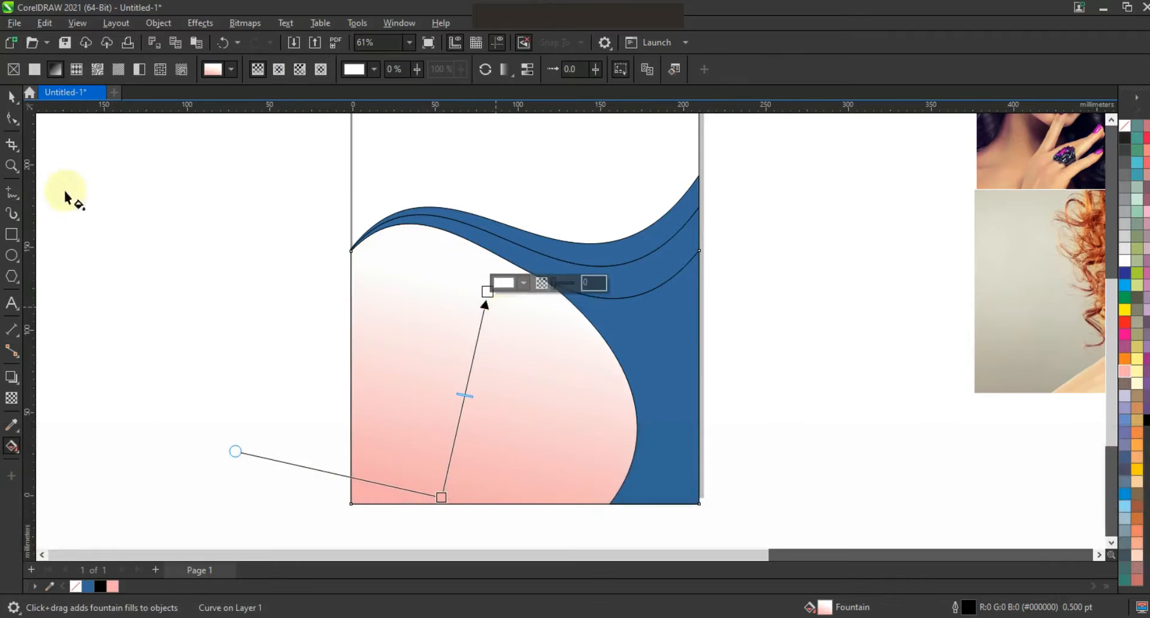
- Colour the lower-right shape and upper wave band Neon Purple, and the middle wave band a darker purple
{"action": "left_click", "coordinate": [12, 98]}
{"action": "left_click", "coordinate": [112, 222]}
{"action": "left_click", "coordinate": [670, 376]}
{"action": "left_click", "coordinate": [1140, 581]}
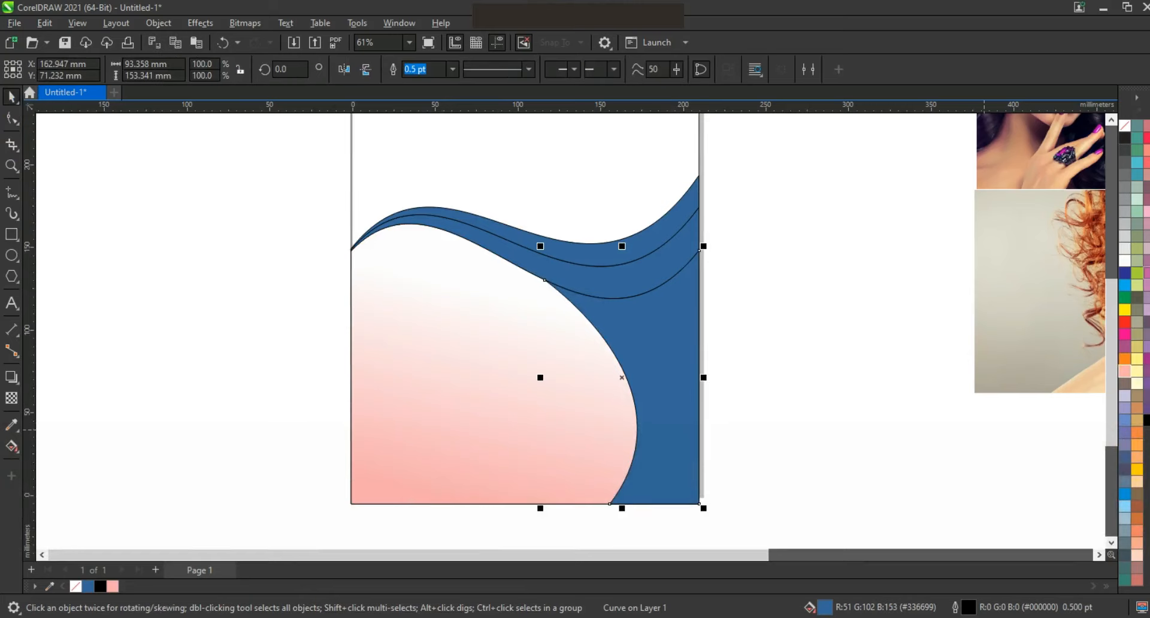
{"action": "left_click", "coordinate": [1147, 273]}
{"action": "left_click", "coordinate": [756, 351]}
{"action": "left_click", "coordinate": [598, 279]}
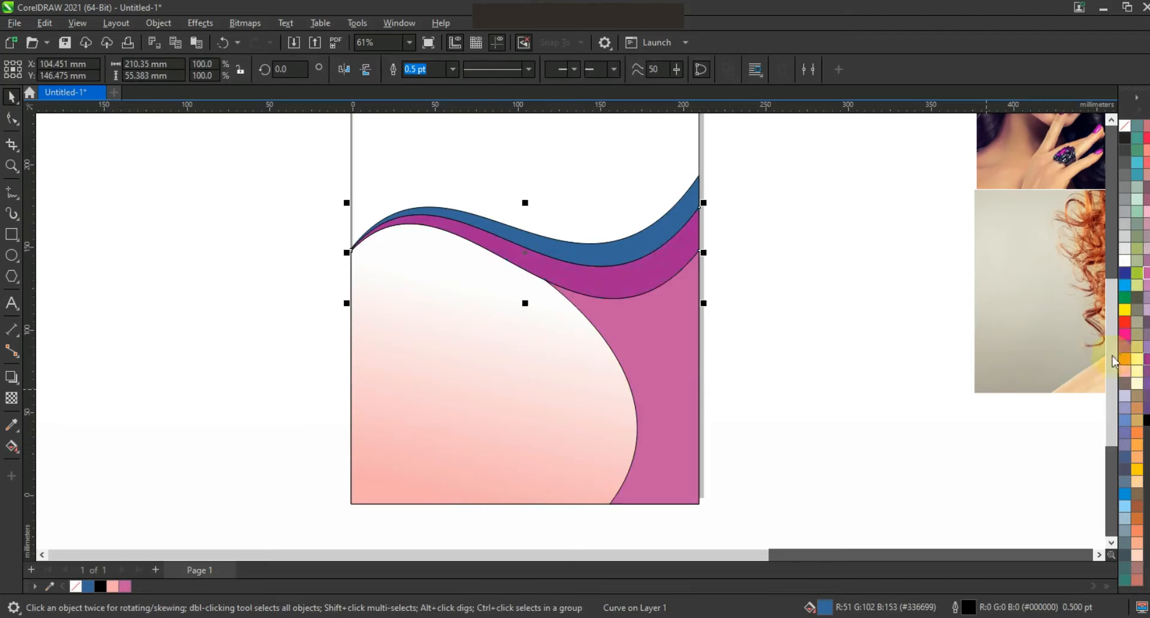
{"action": "left_click", "coordinate": [624, 254]}
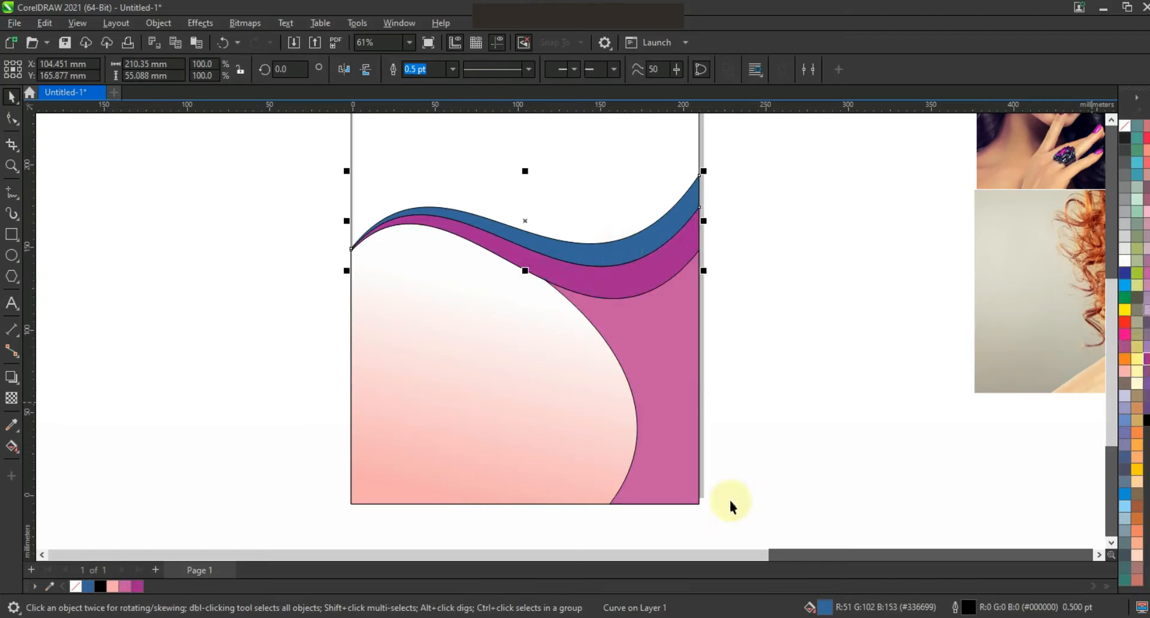
{"action": "left_click", "coordinate": [123, 589]}
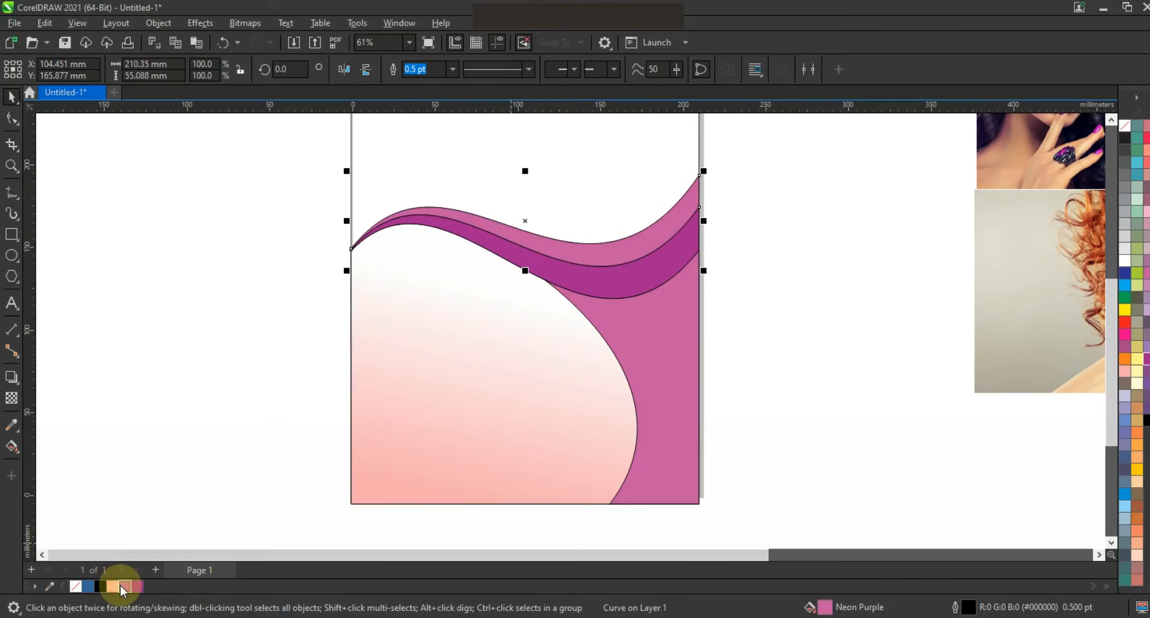
{"action": "left_click", "coordinate": [726, 357]}
- Remove the outlines from the four coloured shapes in the lower part of the page
{"action": "key", "text": "F3"}
{"action": "left_click_drag", "start_coordinate": [441, 267], "coordinate": [716, 459]}
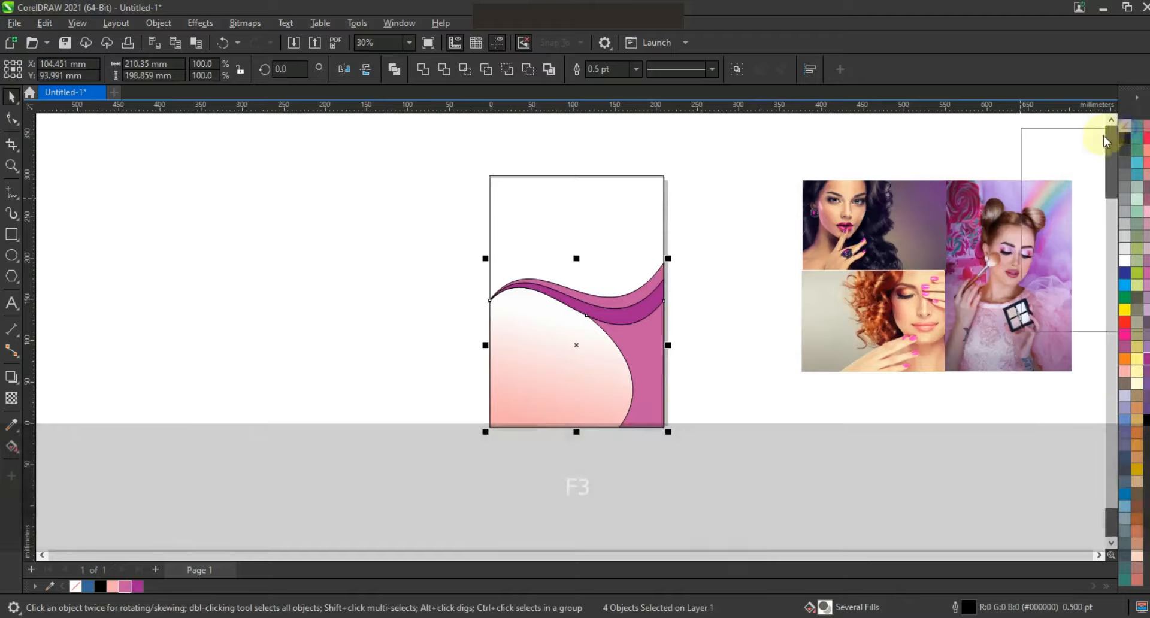
{"action": "right_click", "coordinate": [1125, 125]}
{"action": "left_click", "coordinate": [733, 213]}
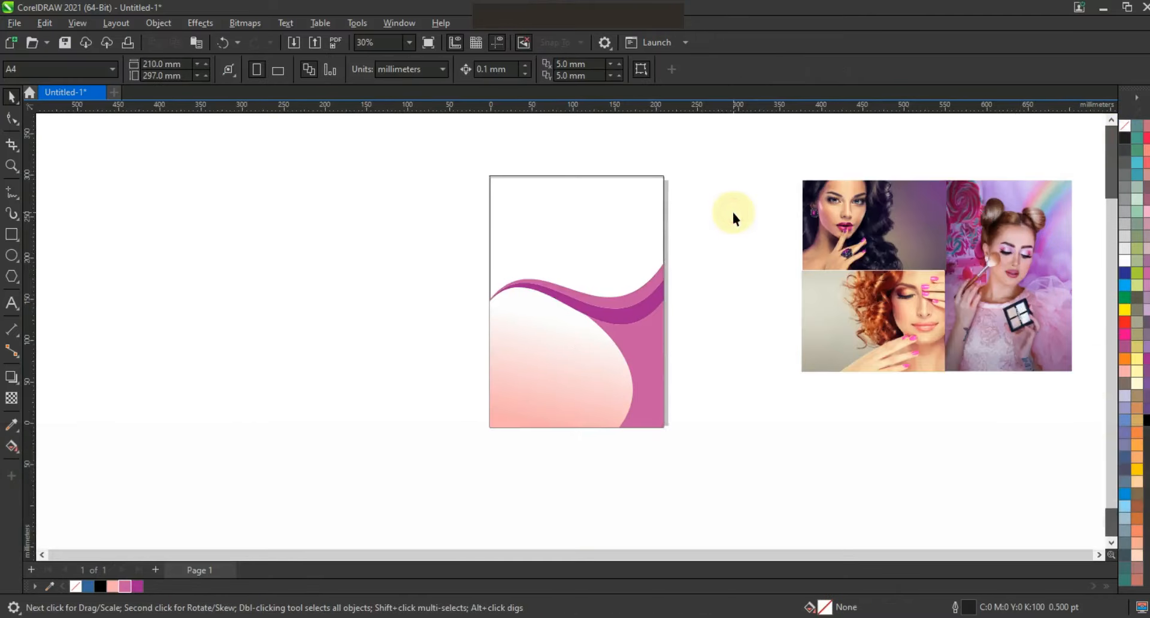
- Mirror the photo of the dark-haired woman horizontally and place it at the page's upper-right area
{"action": "left_click", "coordinate": [885, 262]}
{"action": "left_click", "coordinate": [344, 69]}
{"action": "left_click_drag", "start_coordinate": [537, 229], "coordinate": [569, 223]}
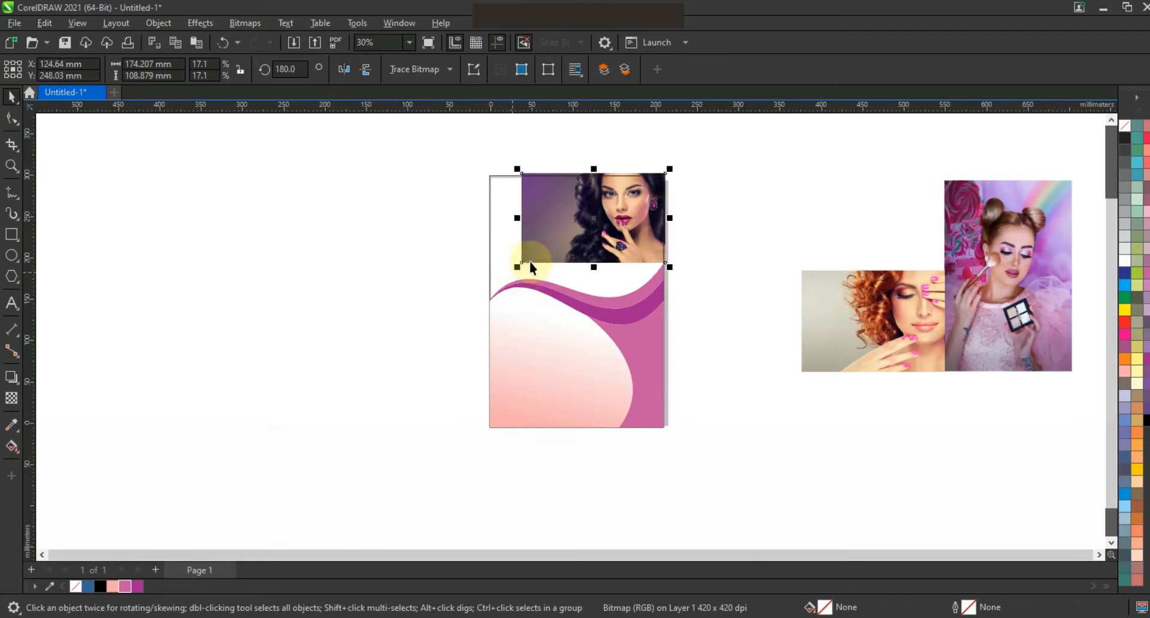
- Send the dark-haired woman's photo behind the wave shapes and resize it to about 259 by 162 mm
{"action": "left_click_drag", "start_coordinate": [517, 269], "coordinate": [427, 323]}
{"action": "key", "text": "shift+Page_Down"}
{"action": "key", "text": "shift+F2"}
{"action": "key", "text": "F3"}
{"action": "left_click_drag", "start_coordinate": [440, 390], "coordinate": [465, 378]}
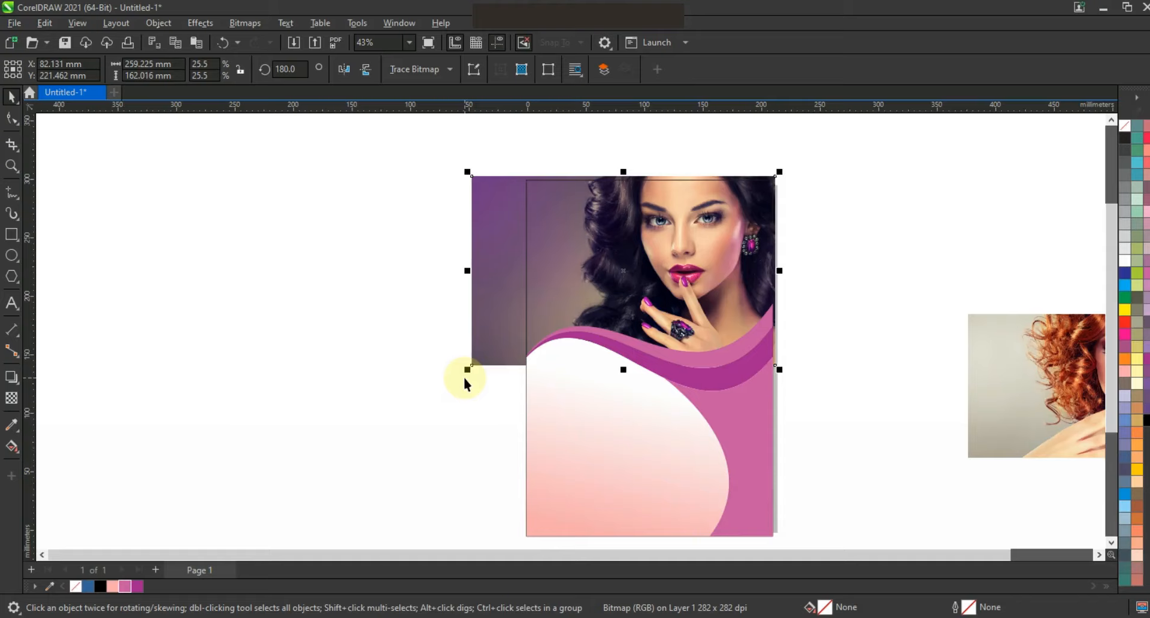
- Shrink the dark-haired woman's photo to about 249 by 156 mm and PowerClip it with the wave shapes into the page-sized rectangle
{"action": "left_click_drag", "start_coordinate": [465, 372], "coordinate": [476, 368]}
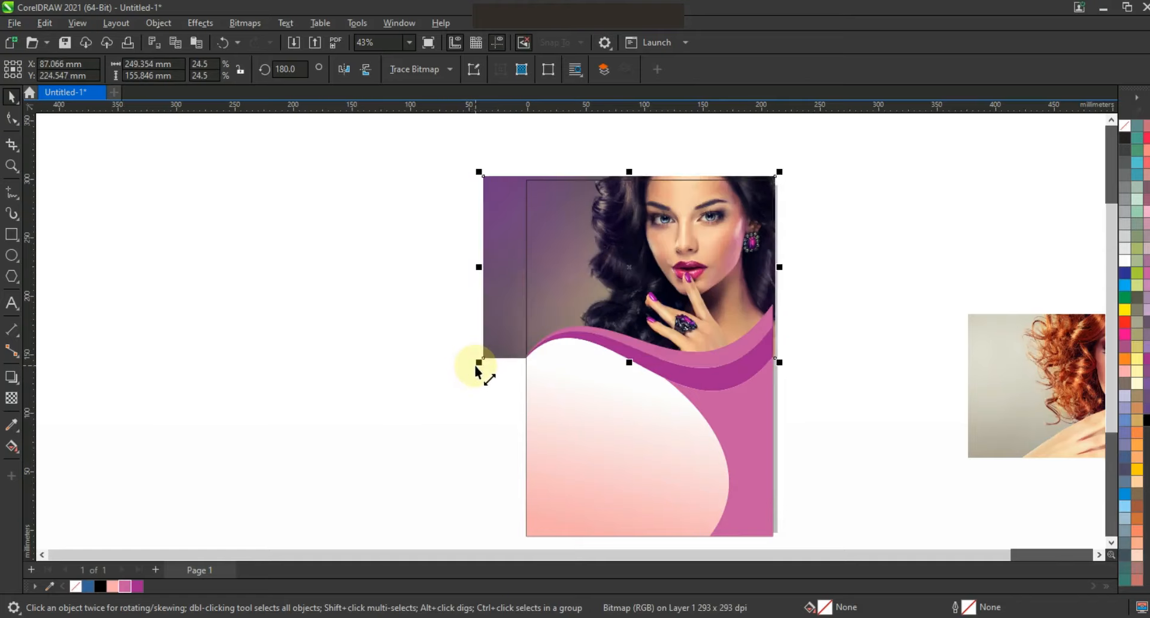
{"action": "left_click", "coordinate": [863, 301]}
{"action": "left_click", "coordinate": [629, 459]}
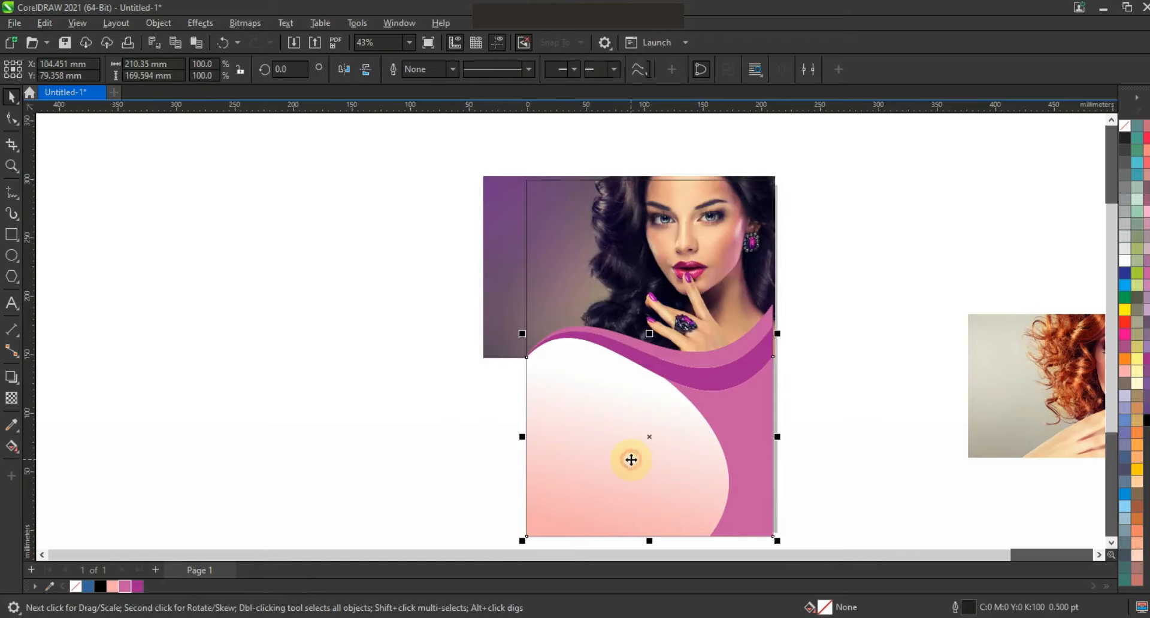
{"action": "scroll", "coordinate": [761, 283], "scroll_direction": "down", "scroll_amount": 1}
{"action": "key", "text": "Escape"}
{"action": "left_click_drag", "start_coordinate": [818, 439], "coordinate": [569, 179]}
{"action": "key", "text": "shift+F2"}
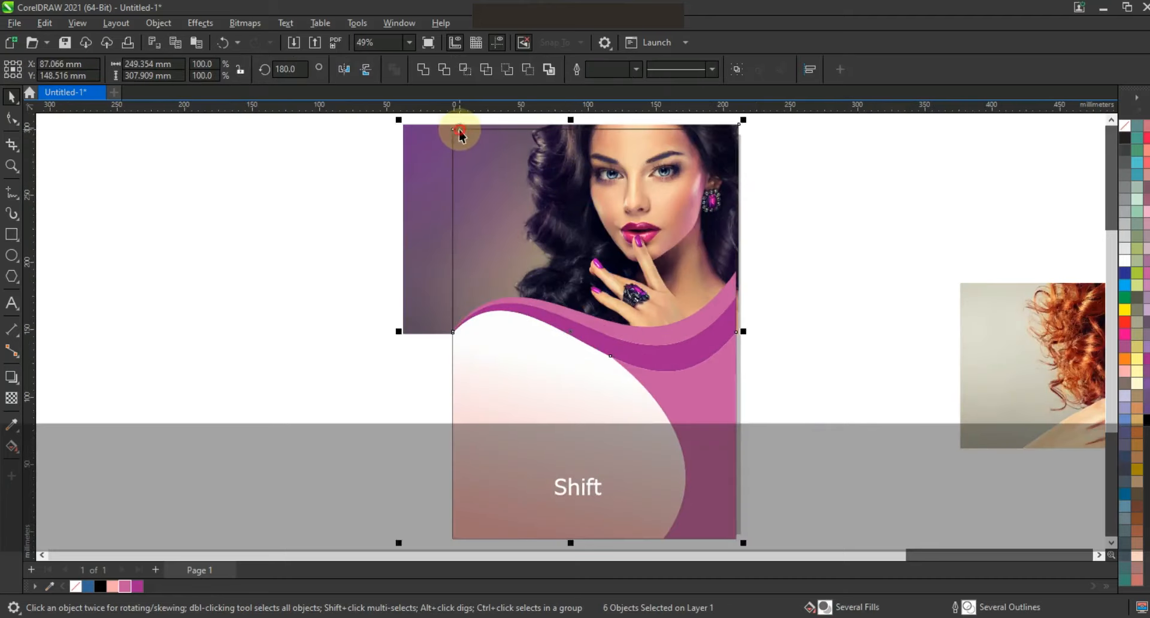
{"action": "key", "text": "w"}
{"action": "left_click", "coordinate": [460, 133]}
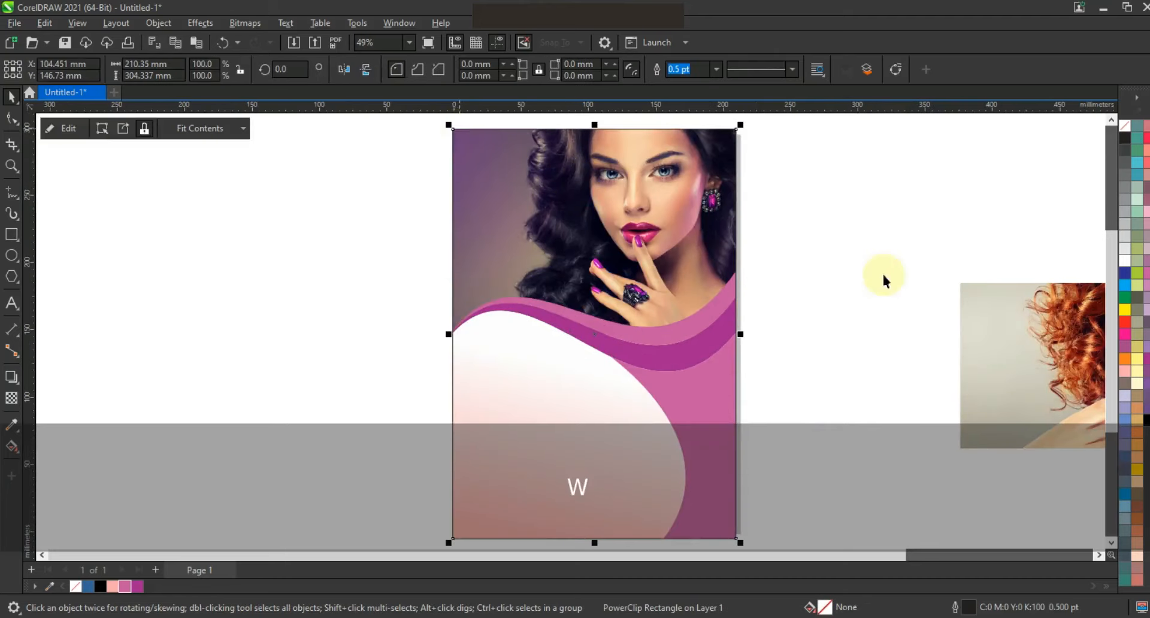
{"action": "left_click", "coordinate": [842, 272]}
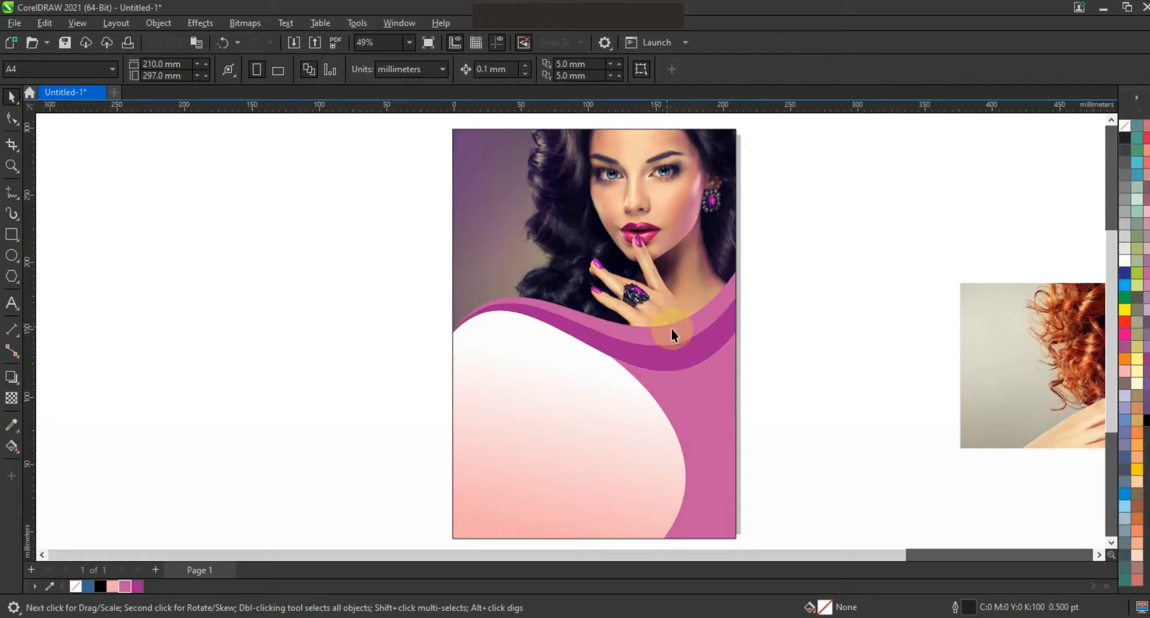
- Draw a circle about 47 mm in diameter over the white shape's curved edge and fill it white
{"action": "left_click", "coordinate": [11, 255]}
{"action": "left_click_drag", "start_coordinate": [589, 343], "coordinate": [628, 409]}
{"action": "left_click", "coordinate": [11, 96]}
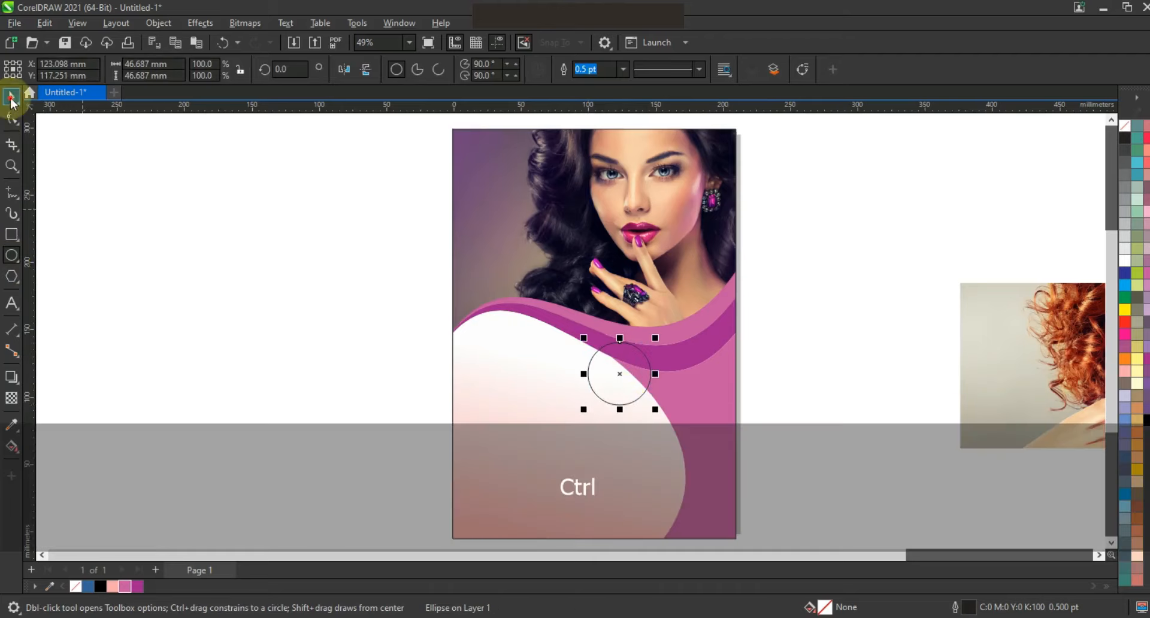
{"action": "left_click", "coordinate": [1125, 261]}
- Add a concentric copy of the white circle scaled to about 42 mm in diameter
{"action": "key", "text": "shift+F2"}
{"action": "key", "text": "F3"}
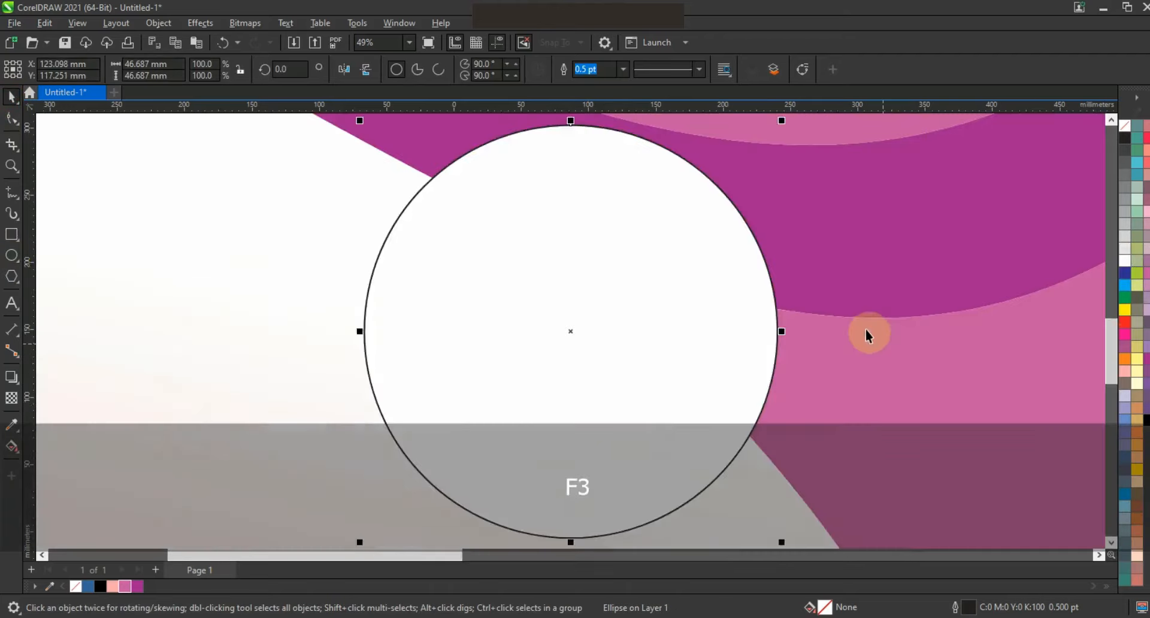
{"action": "left_click_drag", "start_coordinate": [835, 272], "coordinate": [835, 269]}
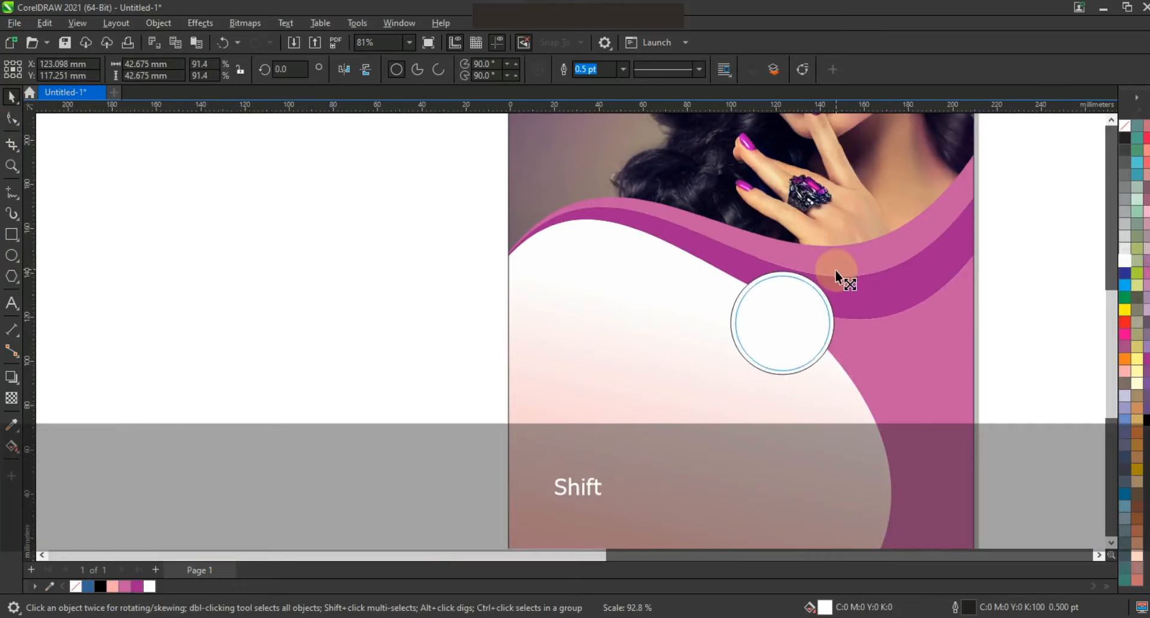
{"action": "left_click_drag", "start_coordinate": [1008, 242], "coordinate": [693, 408]}
{"action": "key", "text": "F3"}
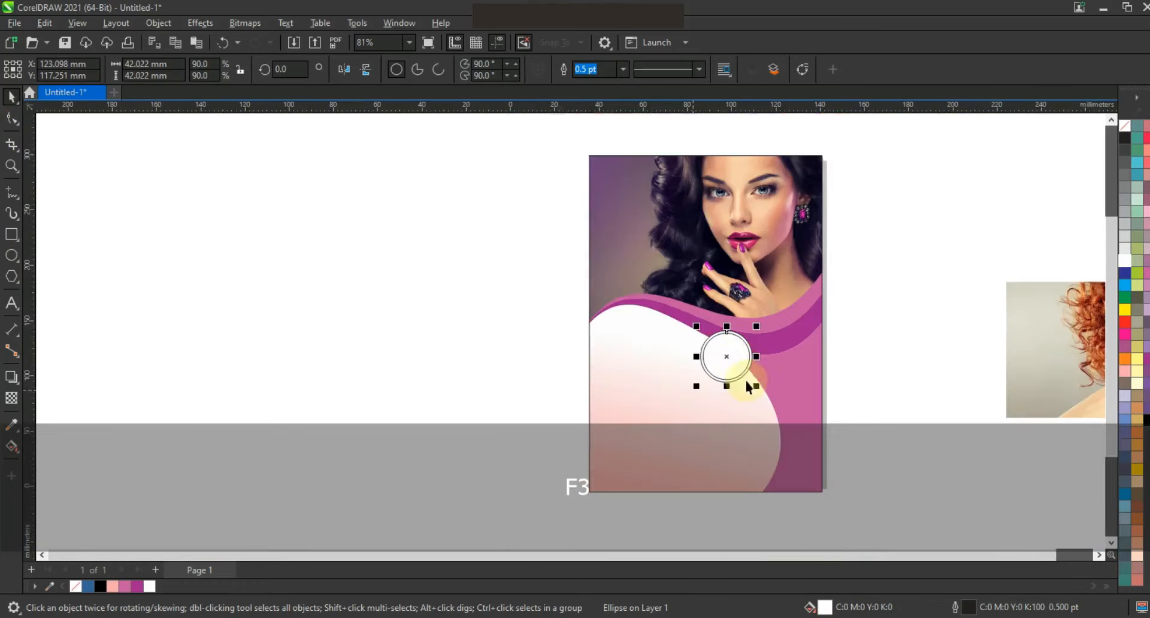
- Duplicate the circle pair twice down the curved edge and adjust the copies so they follow the white shape's outline
{"action": "left_click_drag", "start_coordinate": [735, 360], "coordinate": [768, 408]}
{"action": "key", "text": "ctrl+r"}
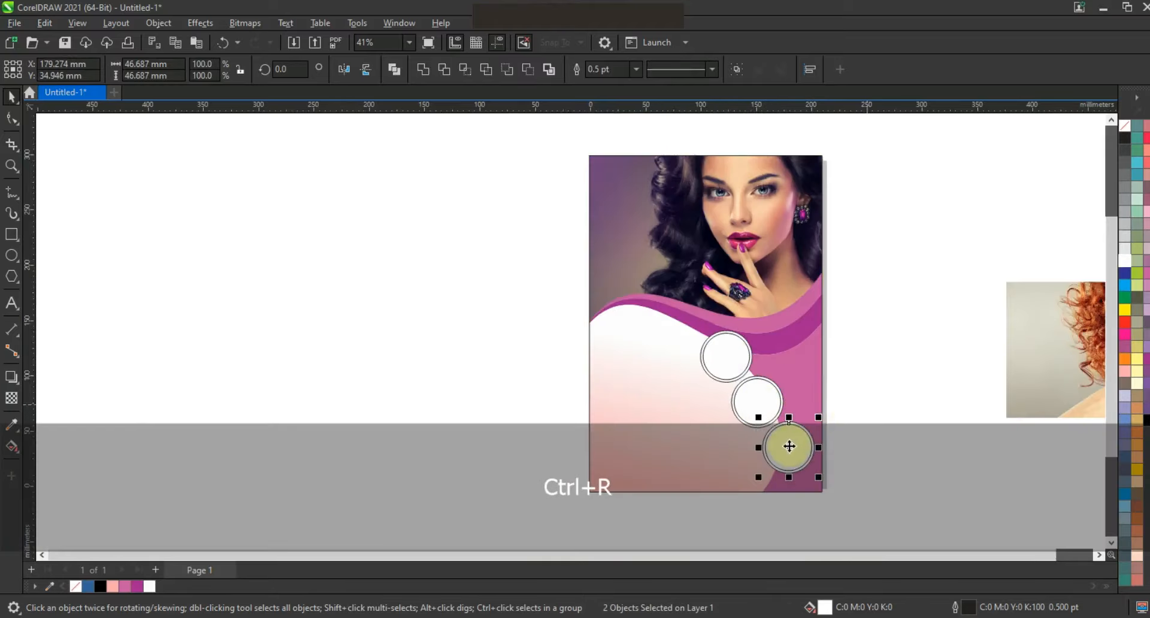
{"action": "left_click_drag", "start_coordinate": [789, 446], "coordinate": [779, 456]}
{"action": "left_click", "coordinate": [864, 360]}
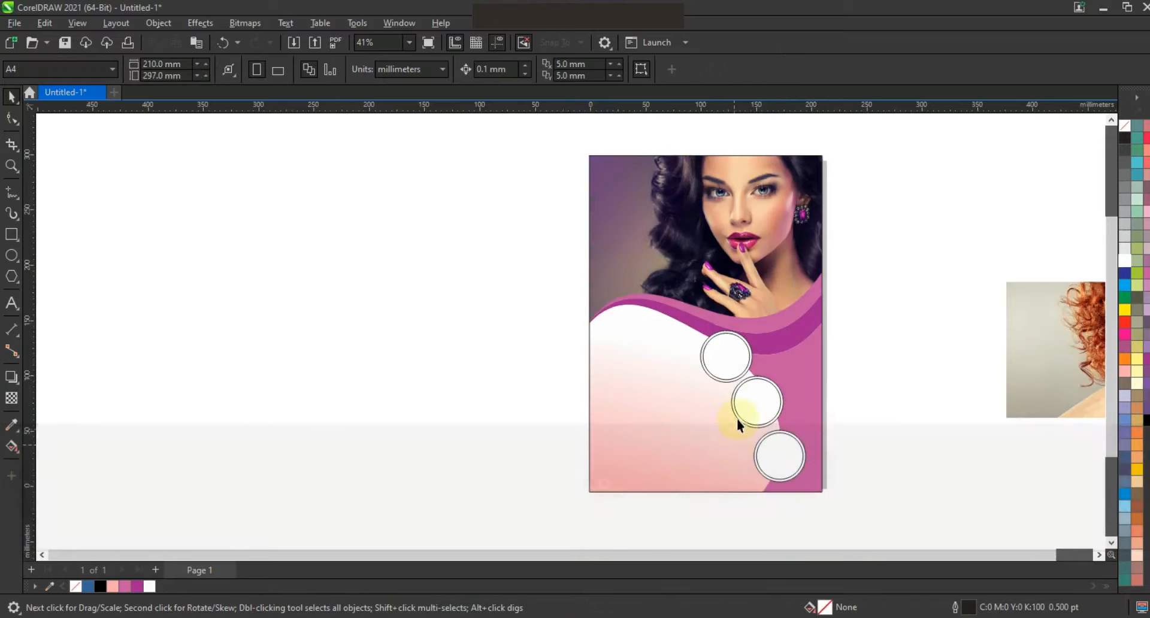
{"action": "left_click_drag", "start_coordinate": [752, 402], "coordinate": [760, 405]}
{"action": "left_click_drag", "start_coordinate": [518, 326], "coordinate": [718, 386]}
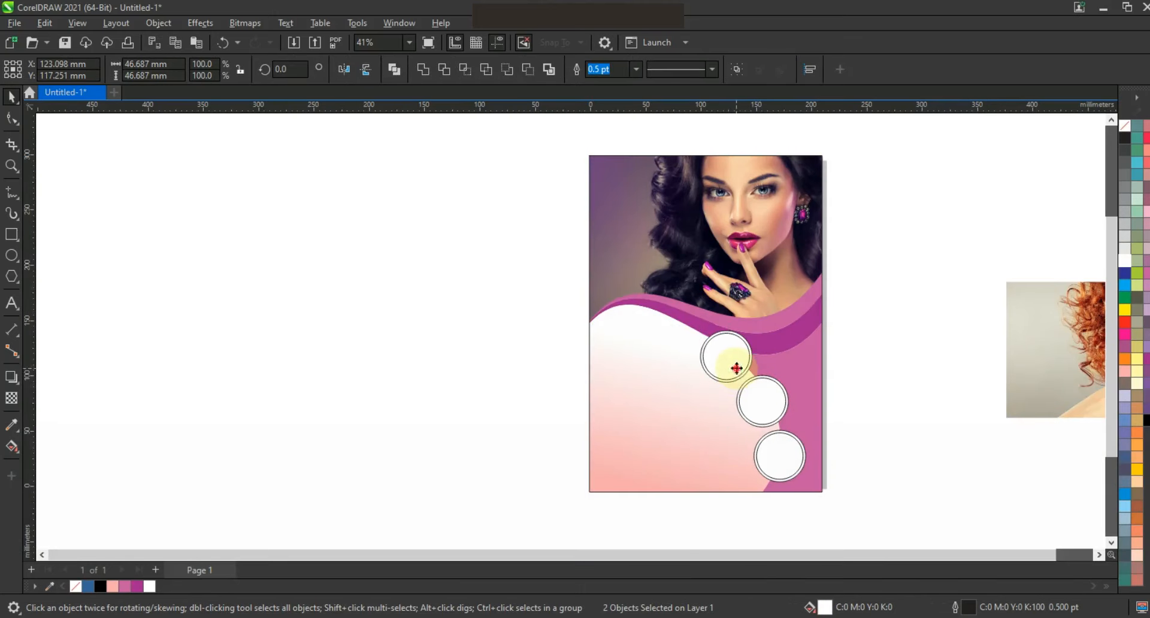
{"action": "left_click", "coordinate": [736, 368]}
- Scale down the red-haired woman's and makeup-brush woman's photos to about 150 by 103 mm together and place them beside the page
{"action": "key", "text": "F3"}
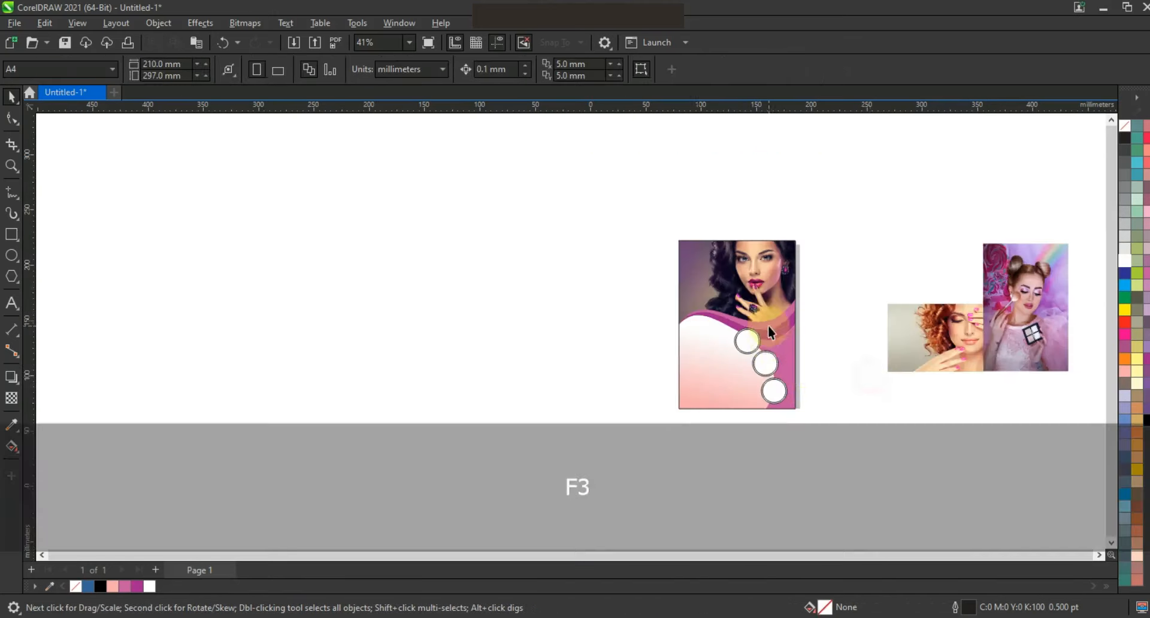
{"action": "key", "text": "Escape"}
{"action": "left_click_drag", "start_coordinate": [940, 335], "coordinate": [921, 335]}
{"action": "left_click_drag", "start_coordinate": [1024, 299], "coordinate": [1011, 299]}
{"action": "left_click_drag", "start_coordinate": [1072, 238], "coordinate": [838, 389]}
{"action": "left_click_drag", "start_coordinate": [1059, 240], "coordinate": [957, 313]}
{"action": "left_click_drag", "start_coordinate": [904, 364], "coordinate": [851, 382]}
- PowerClip the makeup-brush woman's photo into the top inner circle and fit her face in it at about 57 by 85 mm
{"action": "left_click_drag", "start_coordinate": [919, 431], "coordinate": [575, 205]}
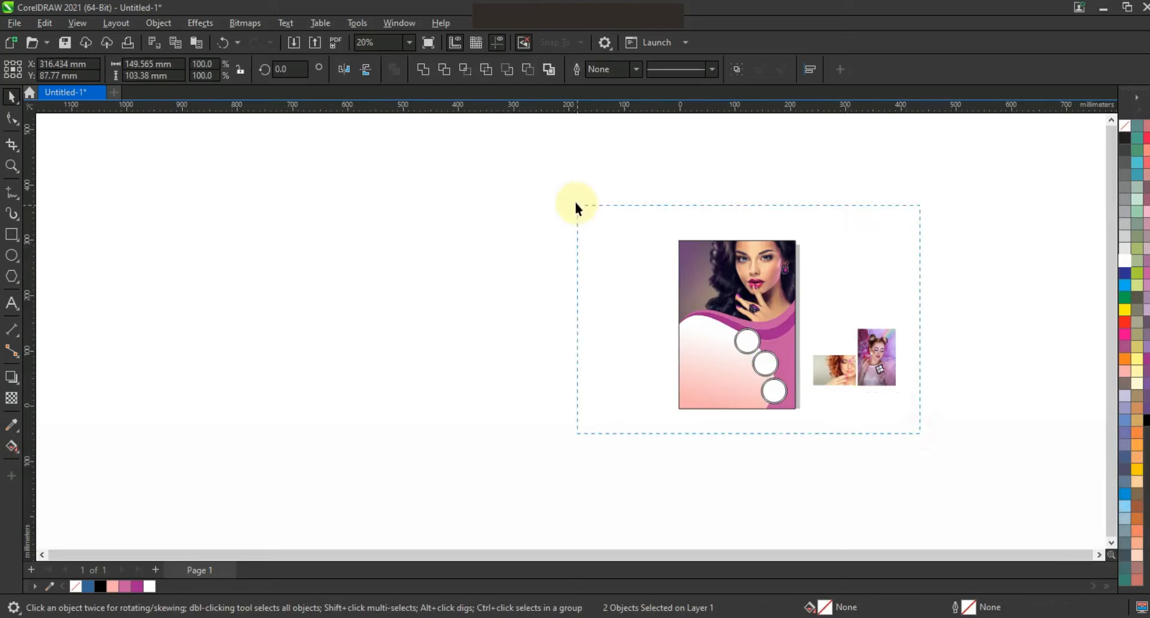
{"action": "key", "text": "shift+F2"}
{"action": "key", "text": "Escape"}
{"action": "left_click_drag", "start_coordinate": [778, 395], "coordinate": [477, 376]}
{"action": "key", "text": "w"}
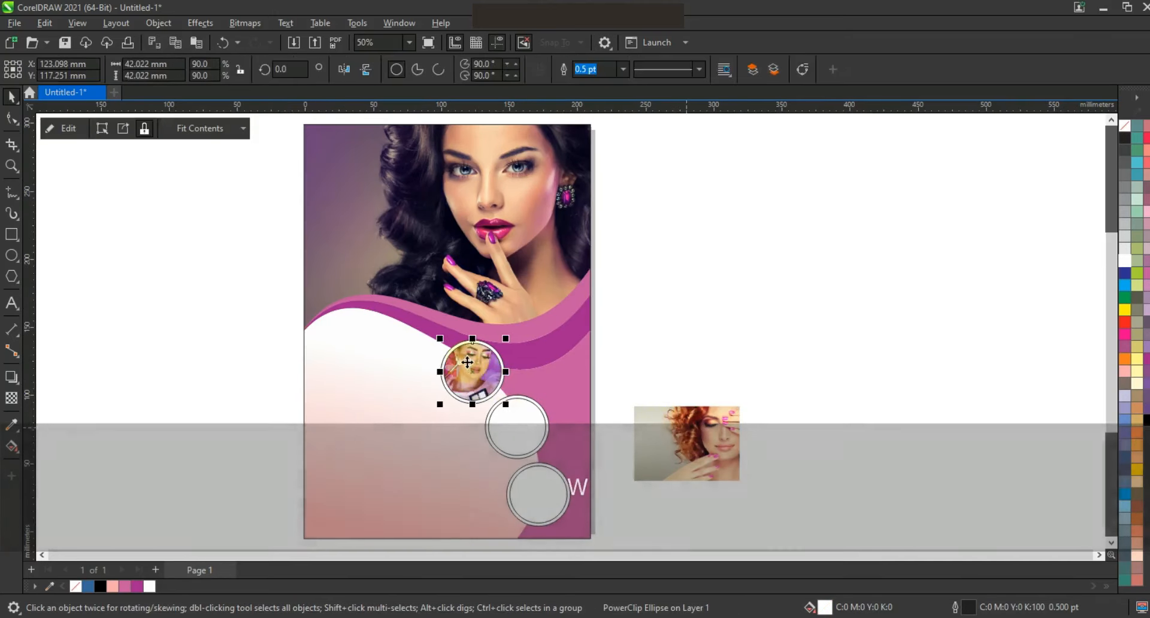
{"action": "key", "text": "d"}
{"action": "left_click", "coordinate": [474, 363]}
{"action": "left_click_drag", "start_coordinate": [523, 298], "coordinate": [512, 342]}
{"action": "left_click_drag", "start_coordinate": [594, 324], "coordinate": [586, 328]}
{"action": "key", "text": "f"}
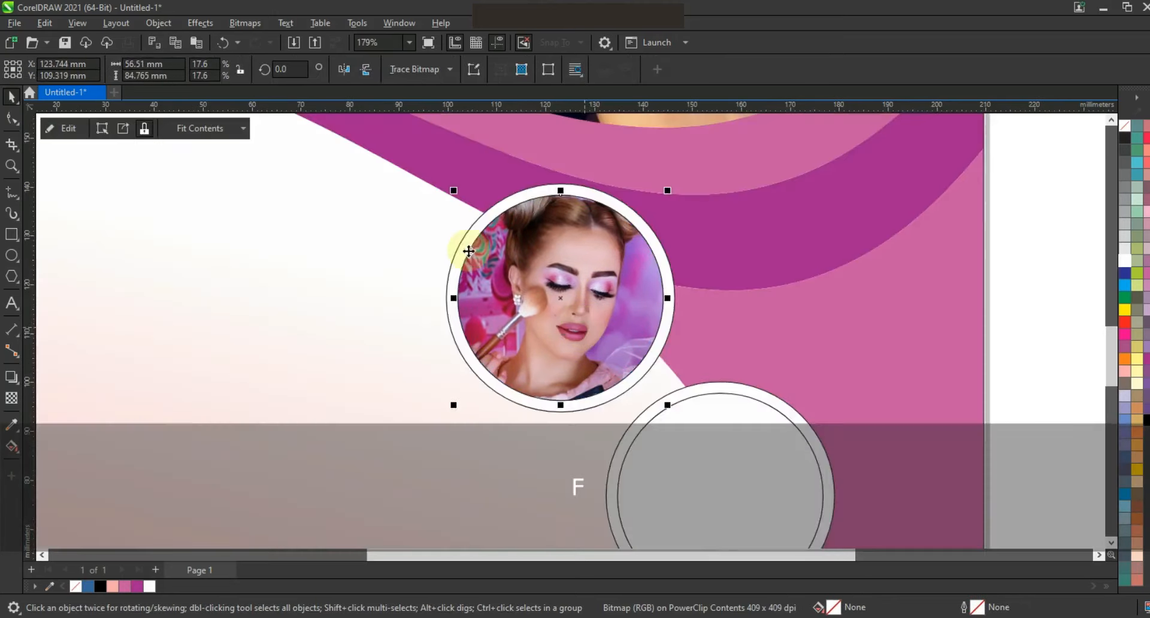
- PowerClip the red-haired woman's photo into the middle inner circle and adjust its size and position to frame her face
{"action": "key", "text": "F3"}
{"action": "key", "text": "Escape"}
{"action": "left_click", "coordinate": [891, 385]}
{"action": "key", "text": "w"}
{"action": "left_click", "coordinate": [603, 369]}
{"action": "key", "text": "d"}
{"action": "left_click_drag", "start_coordinate": [604, 369], "coordinate": [573, 372]}
{"action": "left_click_drag", "start_coordinate": [660, 303], "coordinate": [649, 316]}
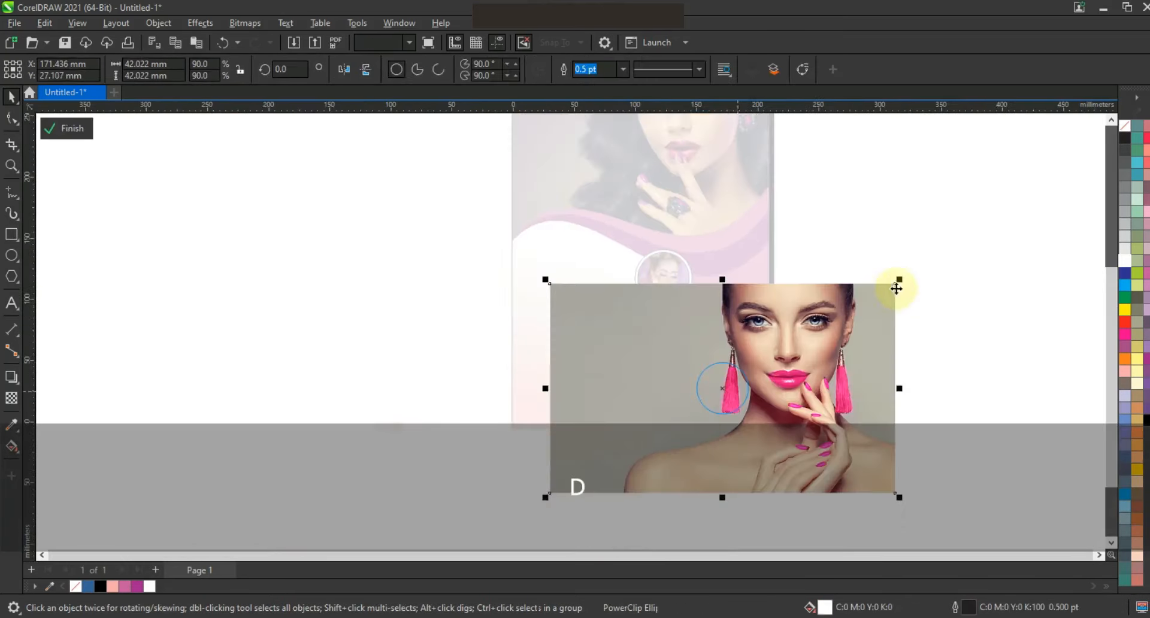
- Resize the pink-earring woman's photo to about 102 by 62 mm and centre her face inside the lowest circle
{"action": "left_click_drag", "start_coordinate": [898, 287], "coordinate": [766, 455]}
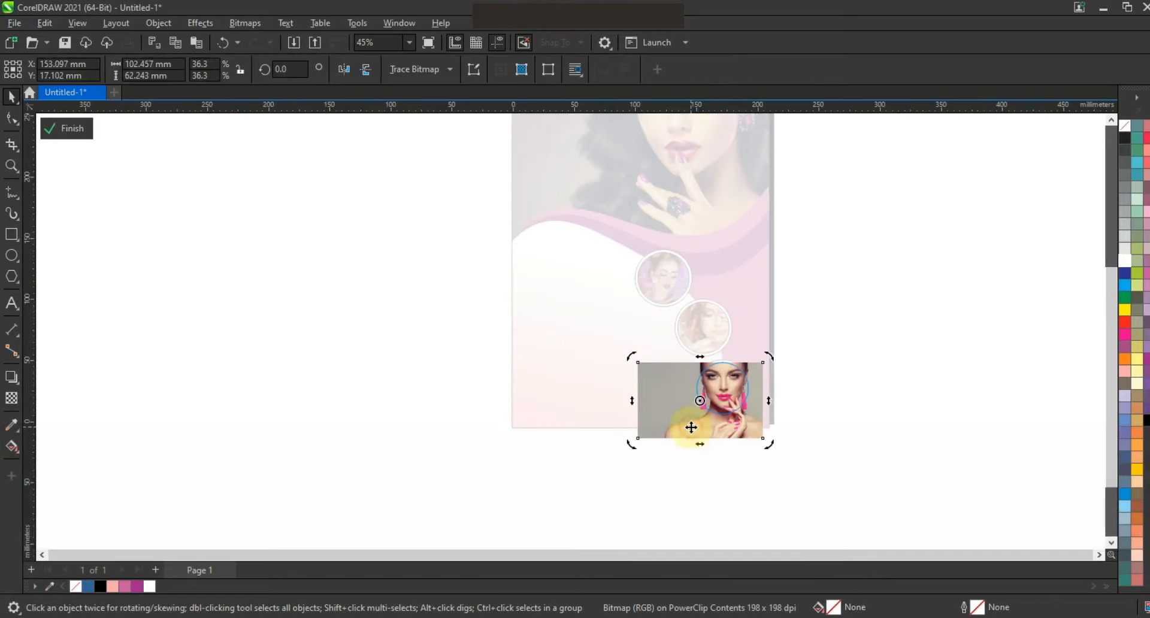
{"action": "key", "text": "f"}
{"action": "left_click", "coordinate": [844, 371]}
- Remove the outlines from all six circles around the three small photos
{"action": "left_click_drag", "start_coordinate": [603, 245], "coordinate": [604, 245]}
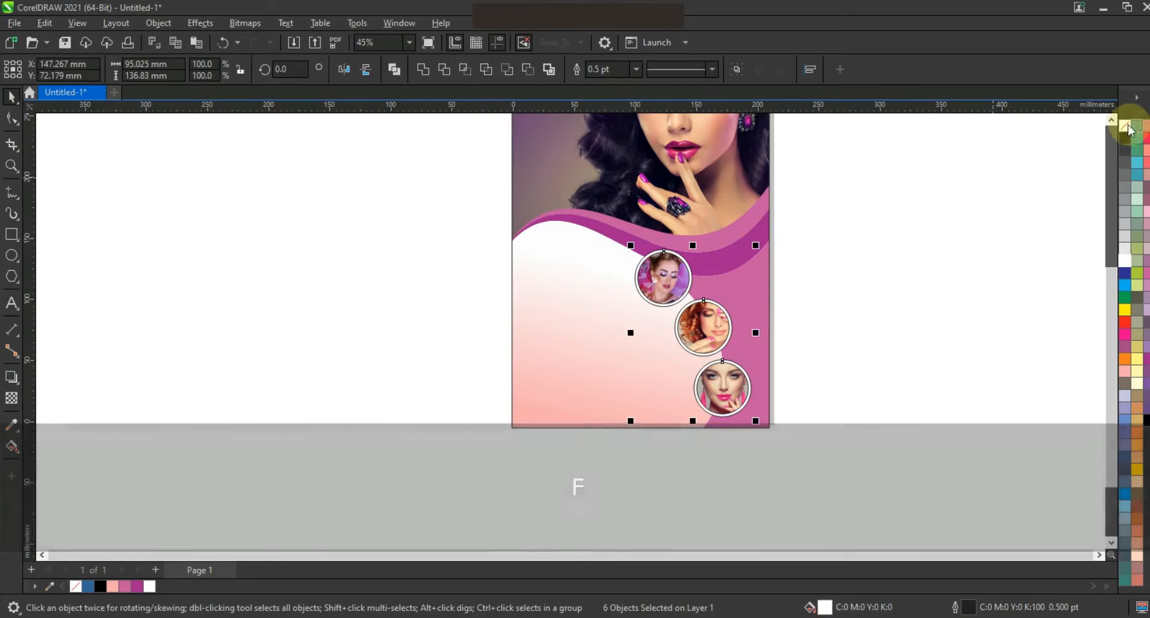
{"action": "right_click", "coordinate": [1126, 125]}
{"action": "left_click", "coordinate": [1109, 134]}
{"action": "left_click", "coordinate": [821, 458]}
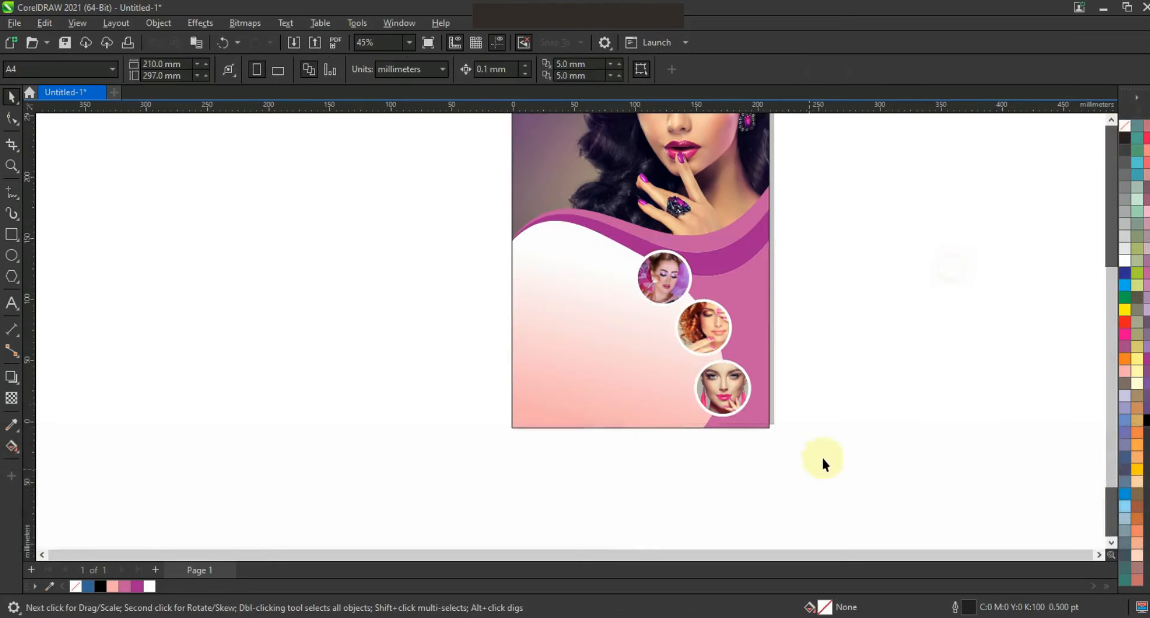
{"action": "key", "text": "F4"}
{"action": "key", "text": "Escape"}
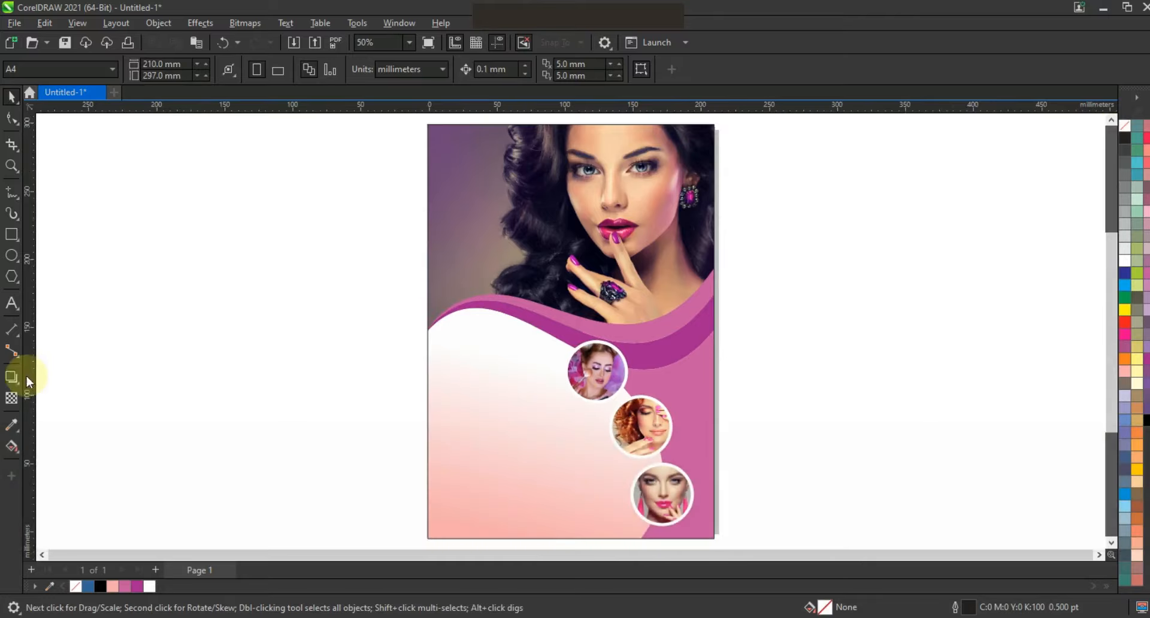
- Add the two-line text "THE BEST" and "BEAUTY CENTERS" in capitals on the empty area beside the page
{"action": "left_click", "coordinate": [11, 303]}
{"action": "left_click", "coordinate": [162, 350]}
{"action": "key", "text": "Caps_Lock"}
{"action": "type", "text": "TH"}
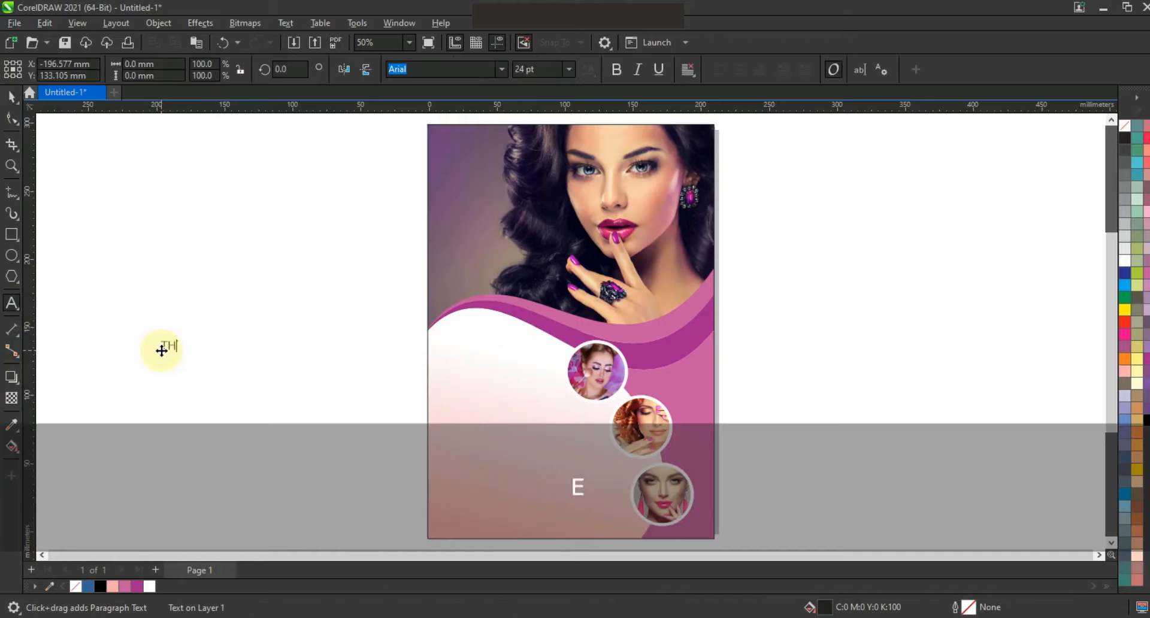
{"action": "type", "text": "E BEST"}
{"action": "key", "text": "Return"}
{"action": "type", "text": "BEAUTY "}
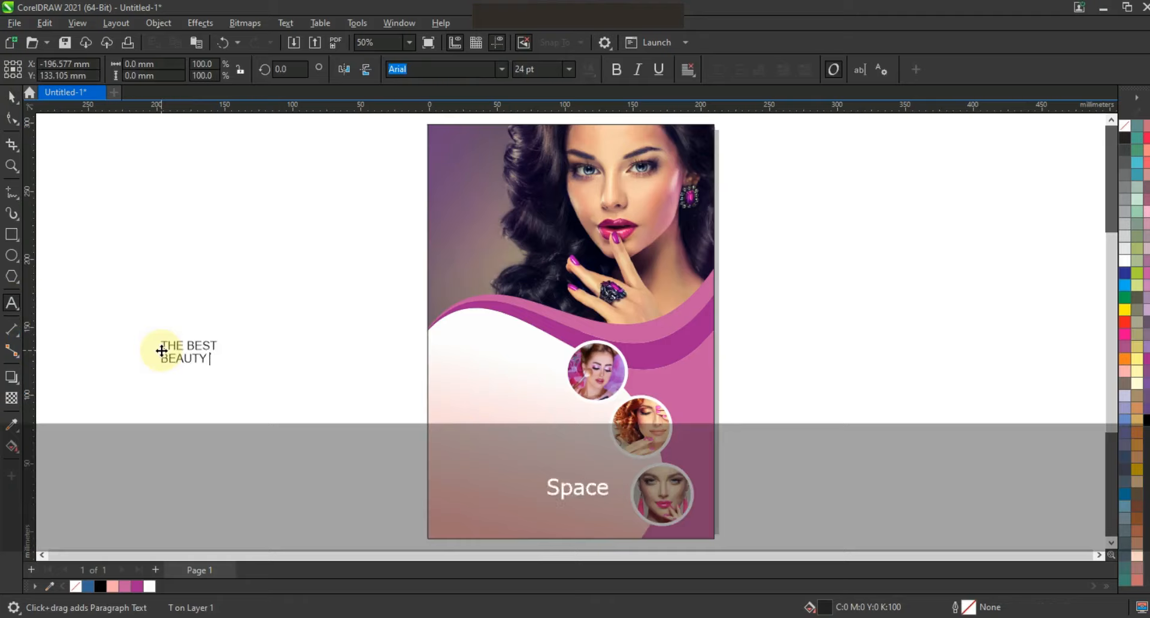
{"action": "type", "text": "CENTE"}
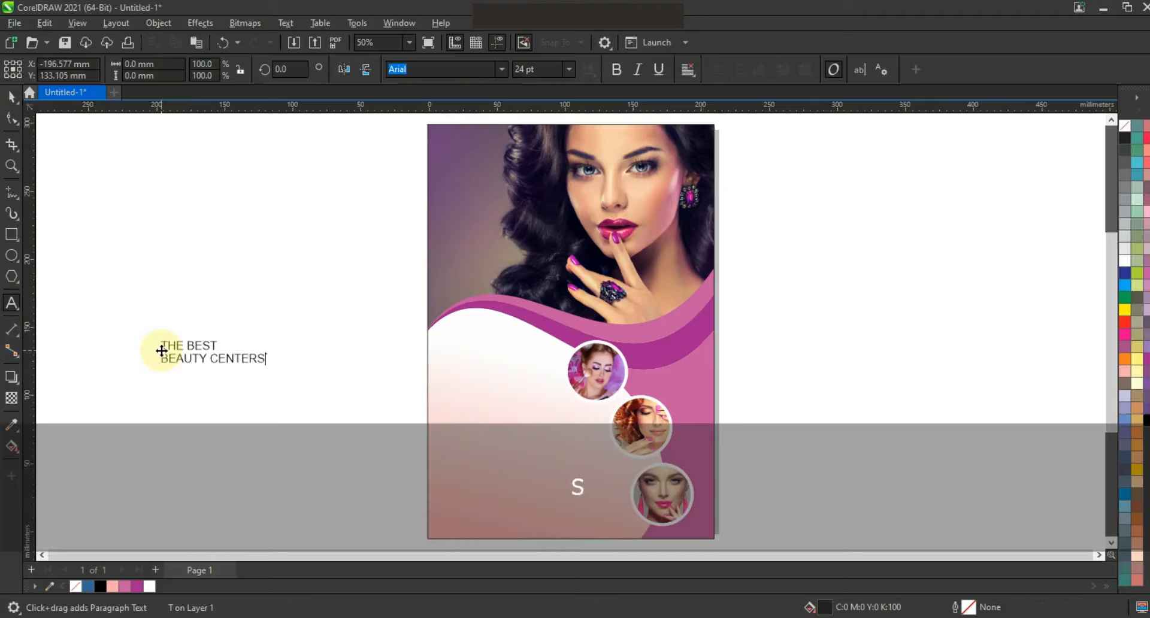
{"action": "type", "text": "RS"}
{"action": "key", "text": "Return"}
{"action": "left_click", "coordinate": [7, 99]}
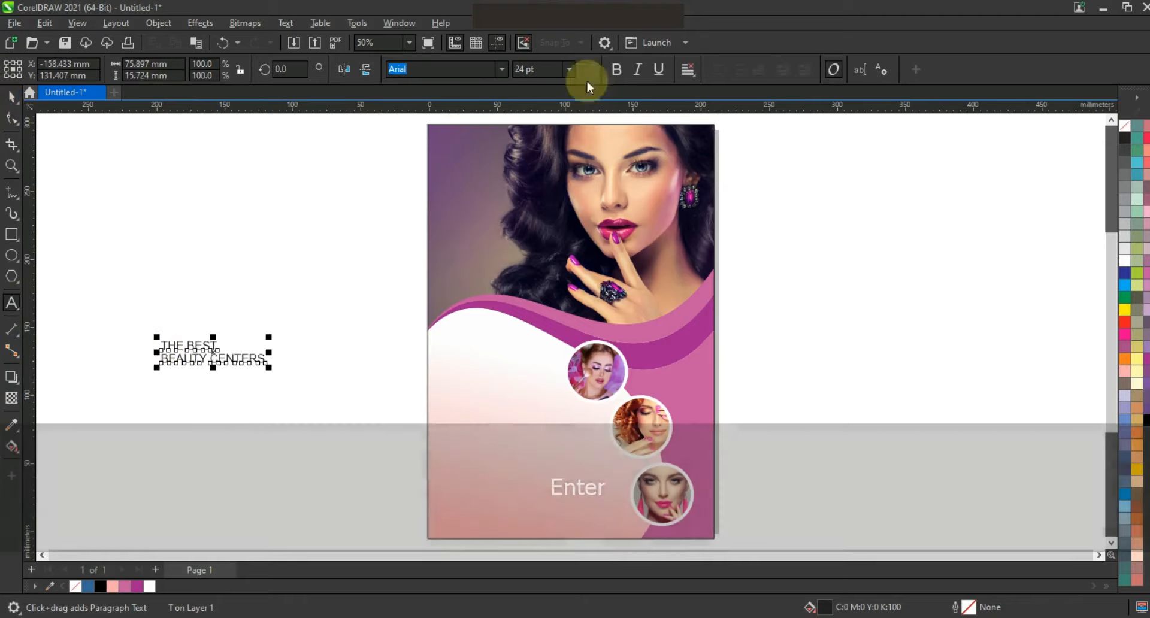
- Make the two-line heading bold and change its font to Bebas Neue
{"action": "left_click", "coordinate": [617, 69]}
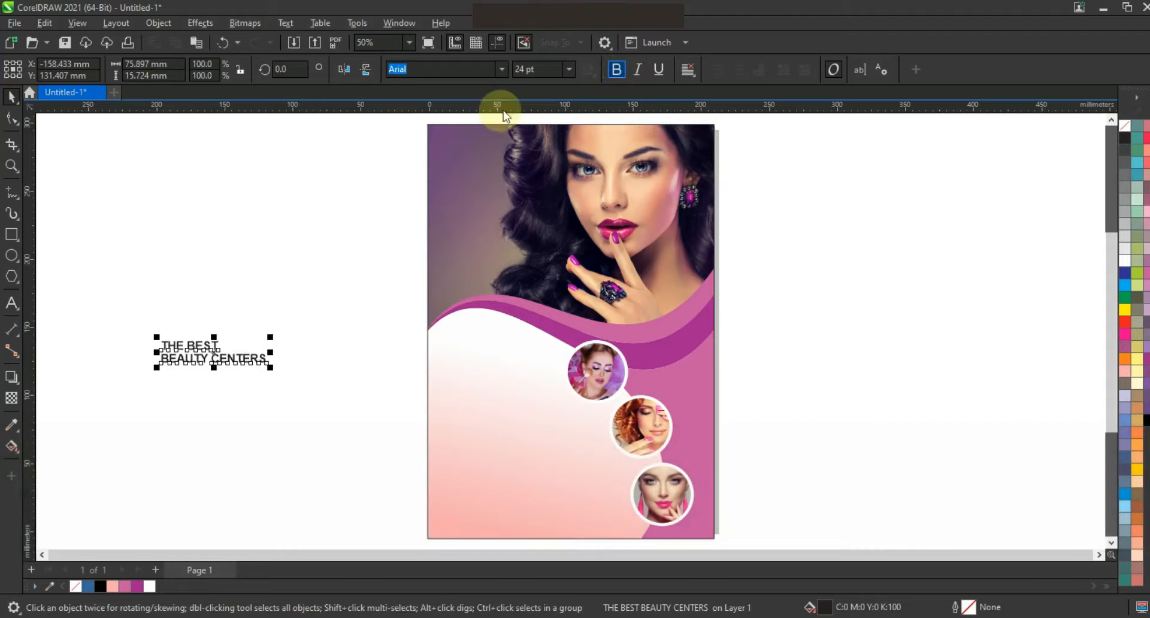
{"action": "left_click", "coordinate": [502, 69]}
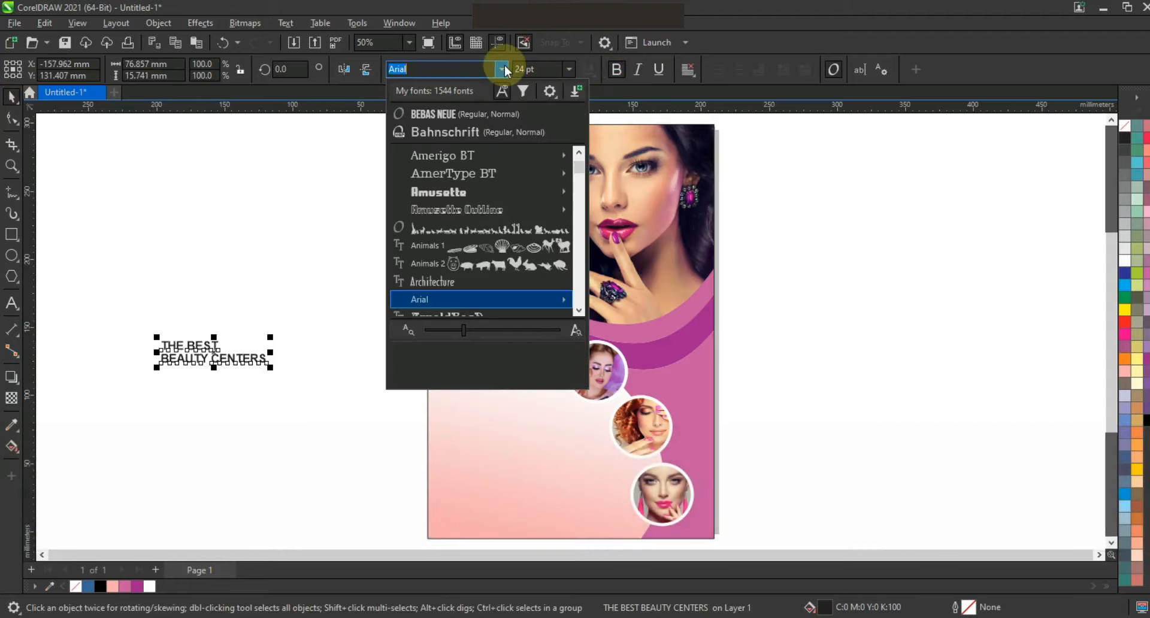
{"action": "left_click", "coordinate": [464, 111]}
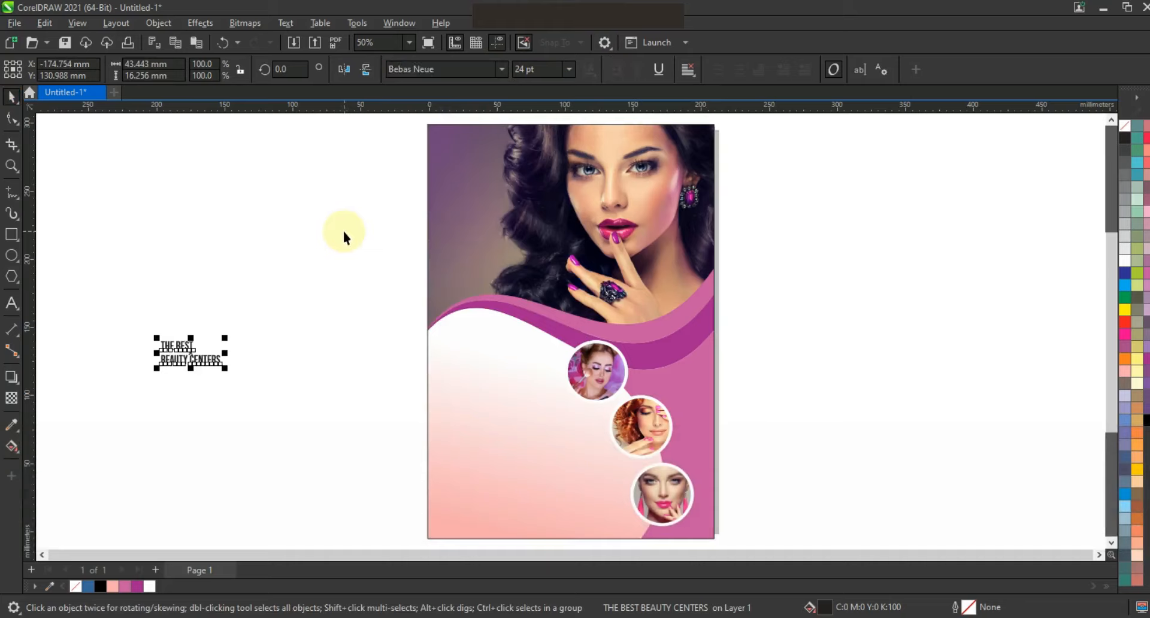
- Break the heading into separate lines, enlarge "BEAUTY CENTERS" on the flyer's white area and place "THE BEST" above it
{"action": "key", "text": "ctrl+k"}
{"action": "left_click", "coordinate": [212, 363]}
{"action": "left_click_drag", "start_coordinate": [227, 369], "coordinate": [139, 312]}
{"action": "left_click_drag", "start_coordinate": [254, 354], "coordinate": [481, 364]}
{"action": "left_click_drag", "start_coordinate": [572, 386], "coordinate": [508, 381]}
{"action": "left_click", "coordinate": [325, 355]}
{"action": "left_click", "coordinate": [444, 359]}
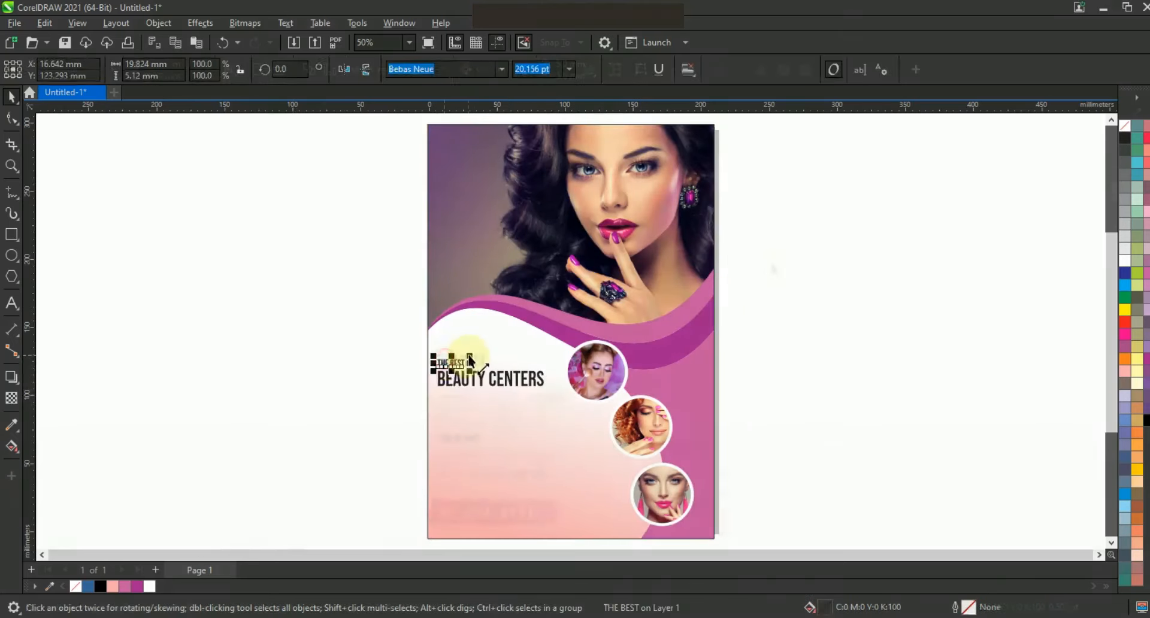
{"action": "key", "text": "Escape"}
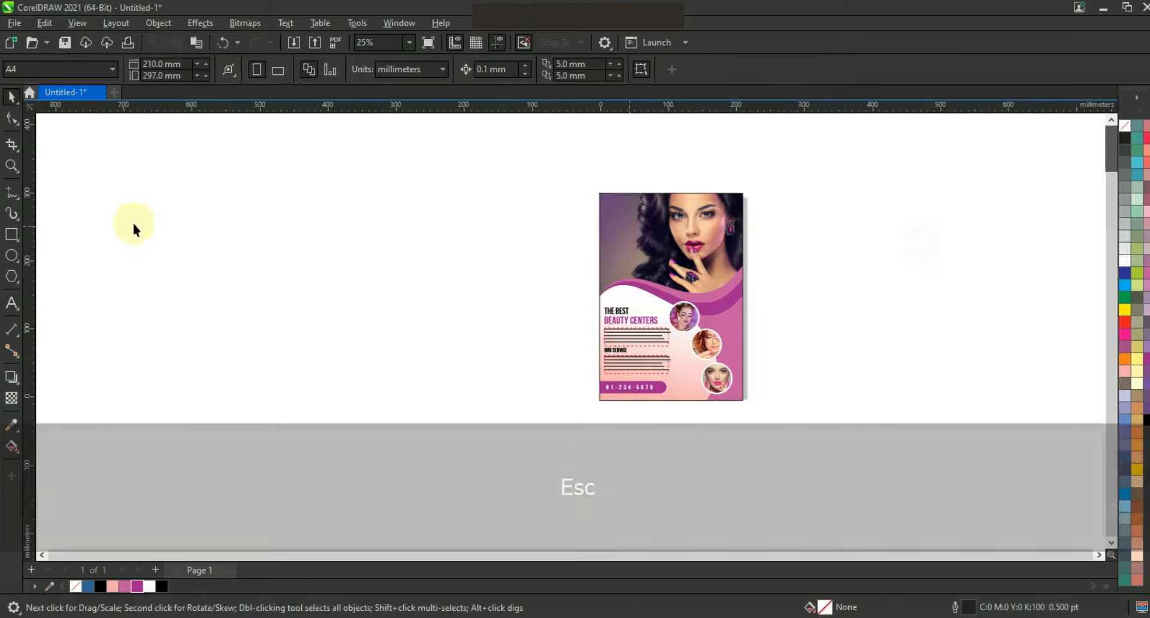
- Examine the whole flyer up close and in a full-screen preview
{"action": "left_click", "coordinate": [11, 166]}
{"action": "left_click_drag", "start_coordinate": [572, 176], "coordinate": [808, 414]}
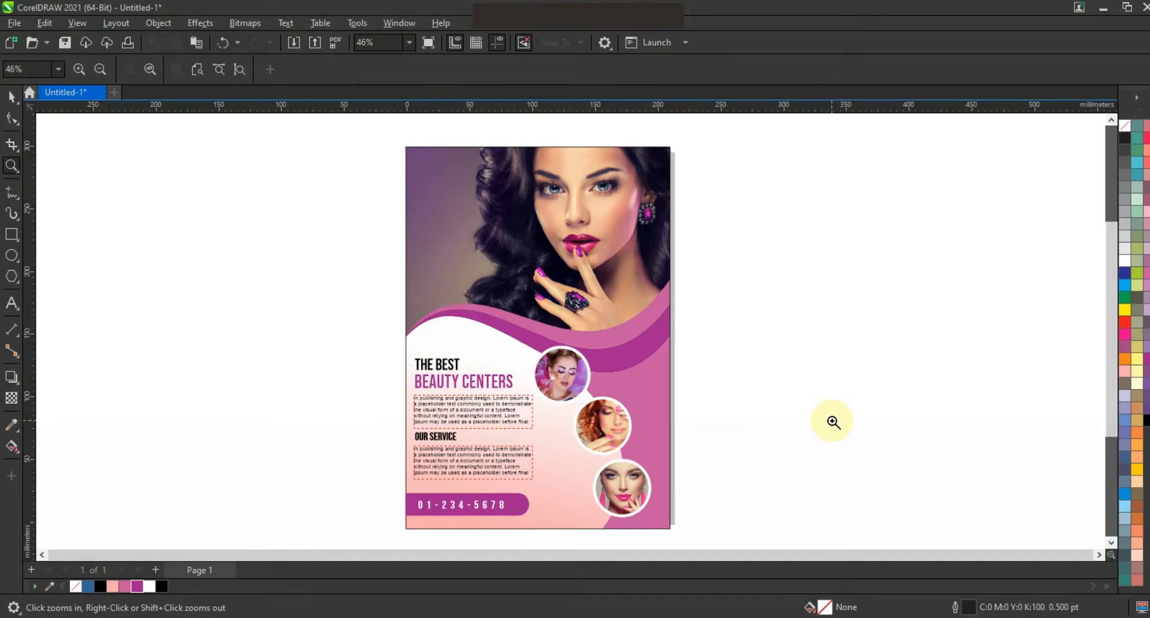
{"action": "key", "text": "F9"}
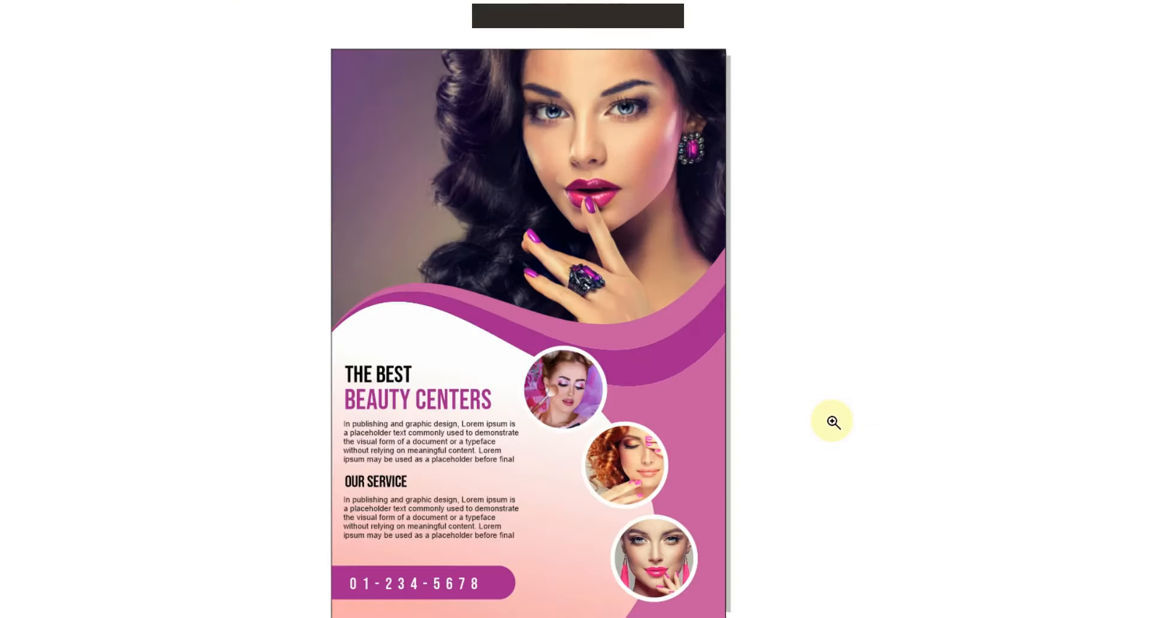